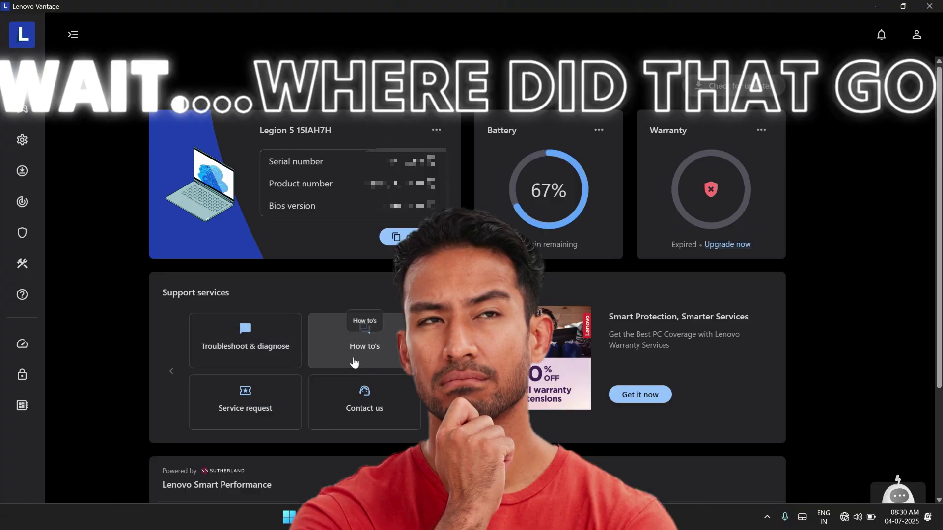
Browse the home screen and open the detailed battery settings from the battery card
scroll(581, 404, down, 1)
scroll(581, 403, down, 3)
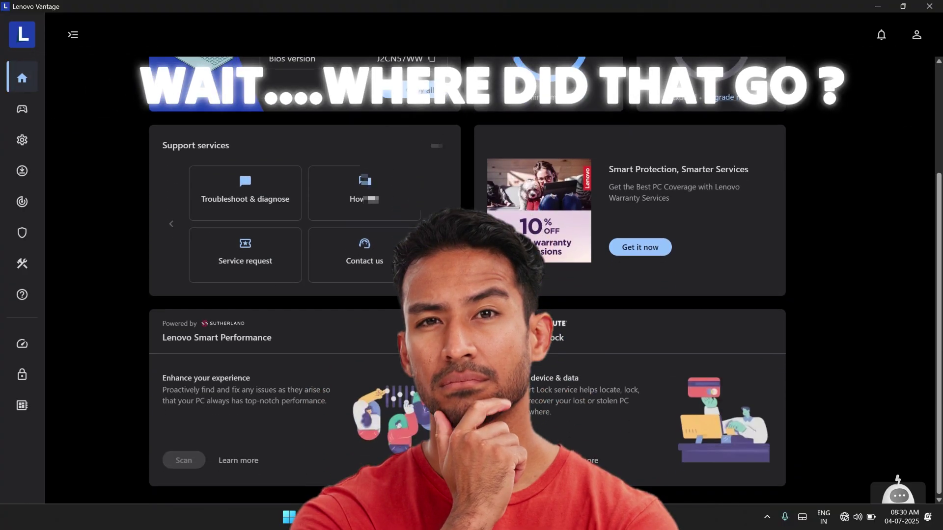
scroll(650, 407, up, 3)
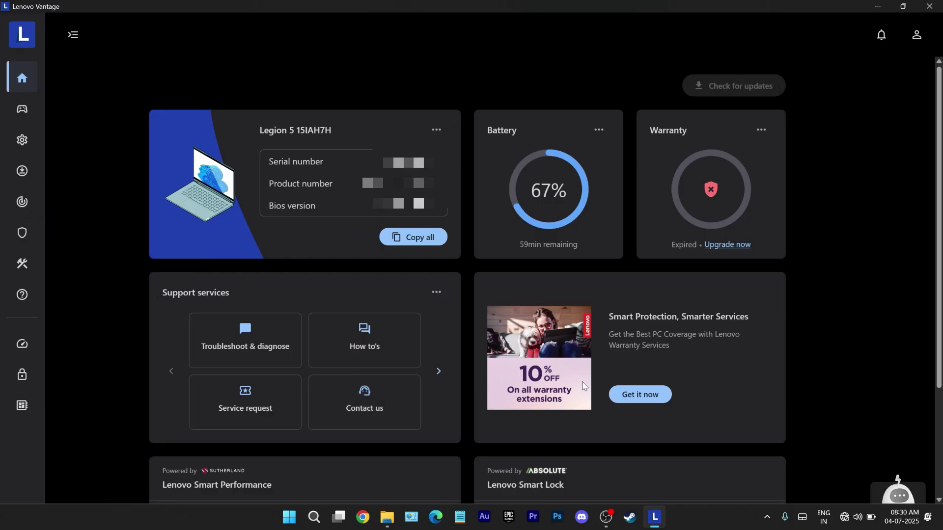
scroll(270, 402, down, 3)
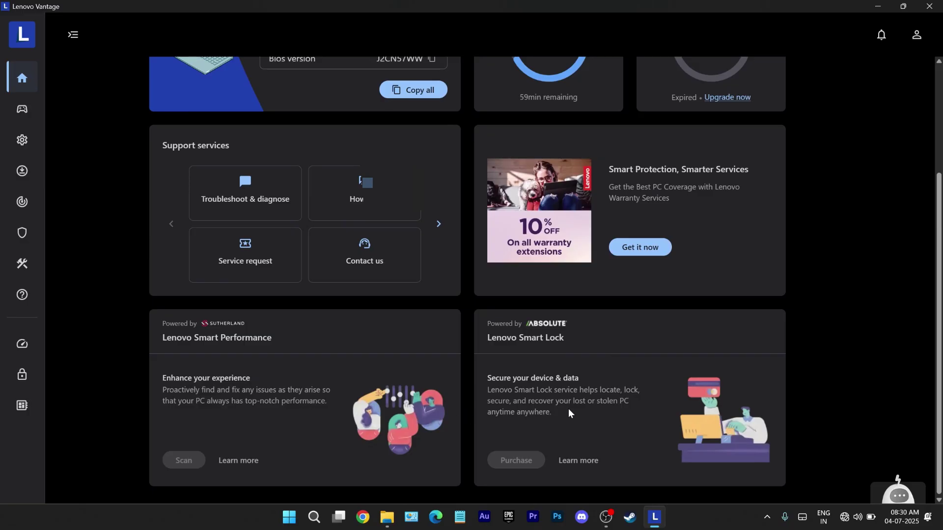
scroll(650, 402, up, 3)
click(598, 130)
click(565, 139)
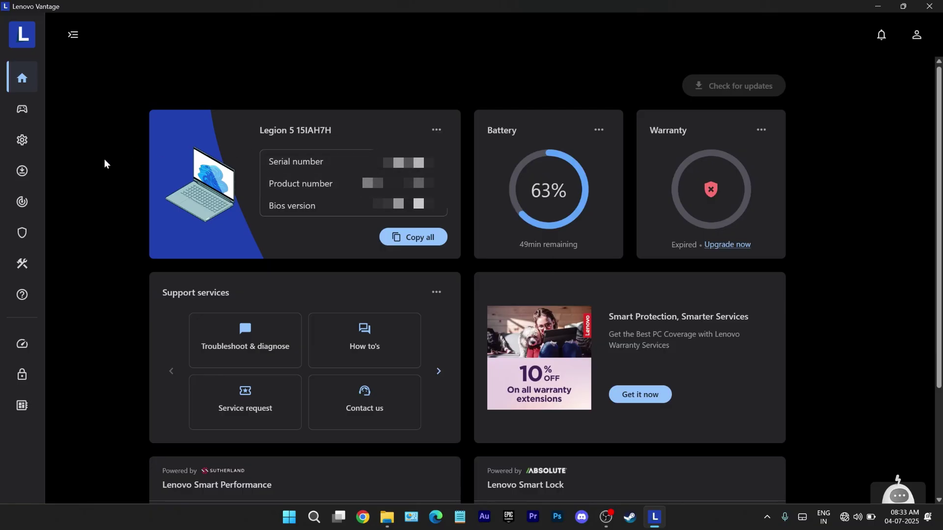
Switch to the Legion gaming dashboard and open Thermal Mode, with Balance Mode selected
click(23, 109)
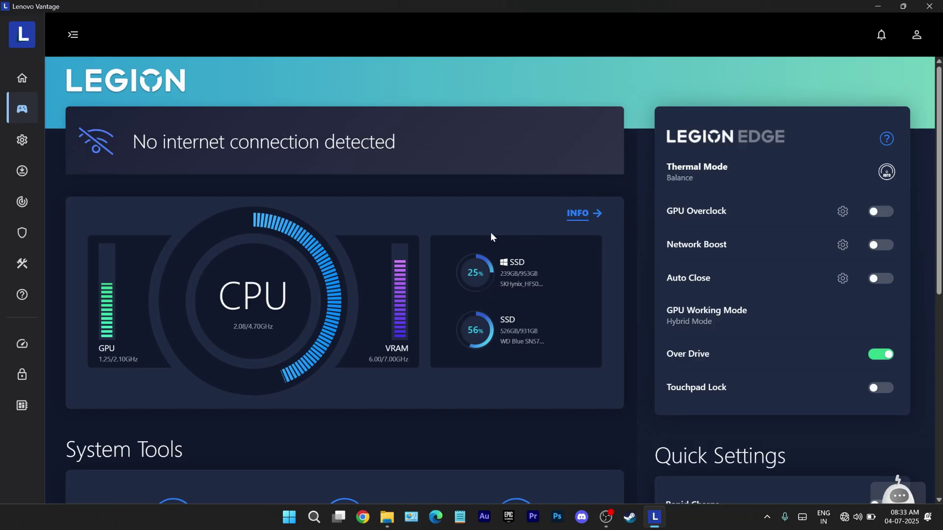
scroll(515, 307, down, 8)
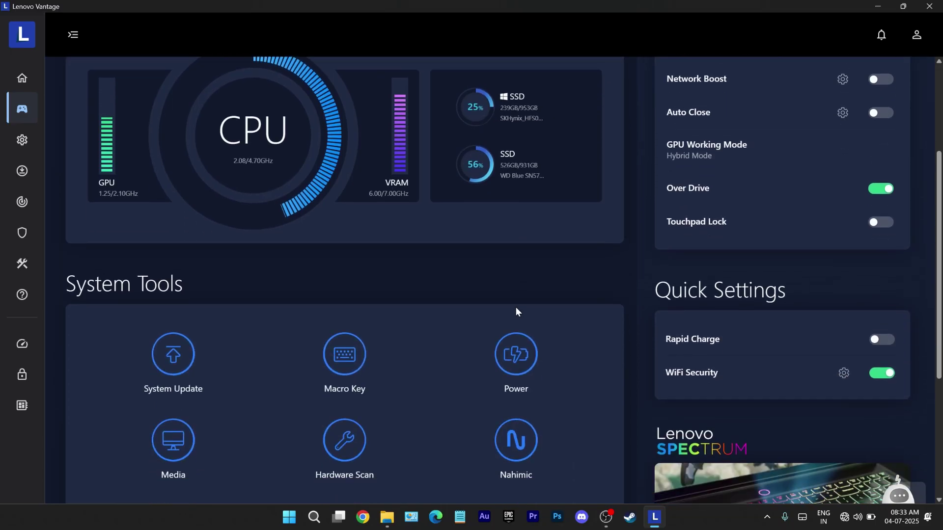
scroll(516, 316, up, 8)
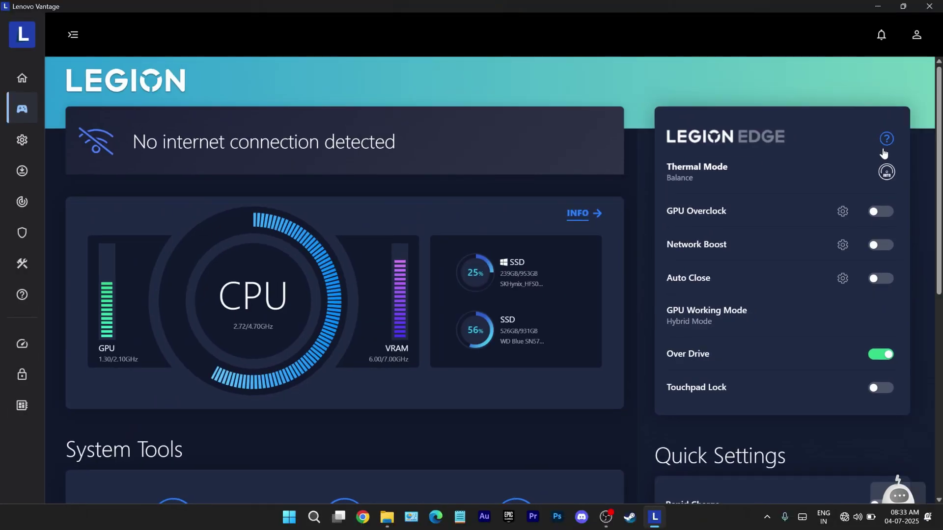
click(839, 175)
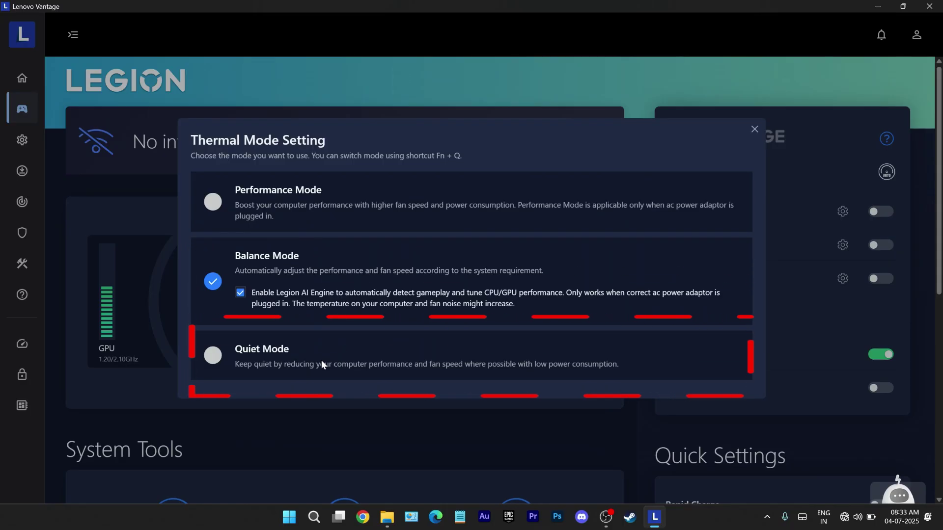
Keep Balance Mode, toggle GPU Overclock on and off, and preview its advanced settings
click(883, 216)
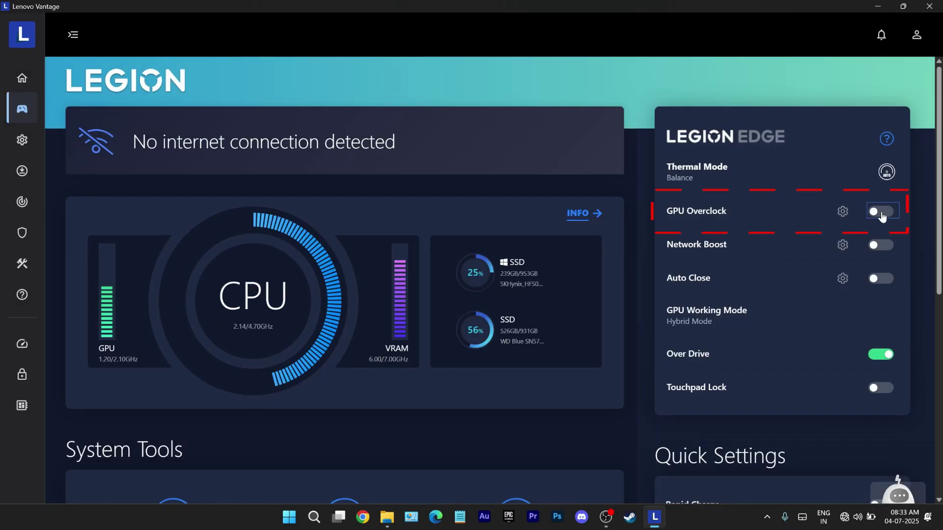
click(882, 212)
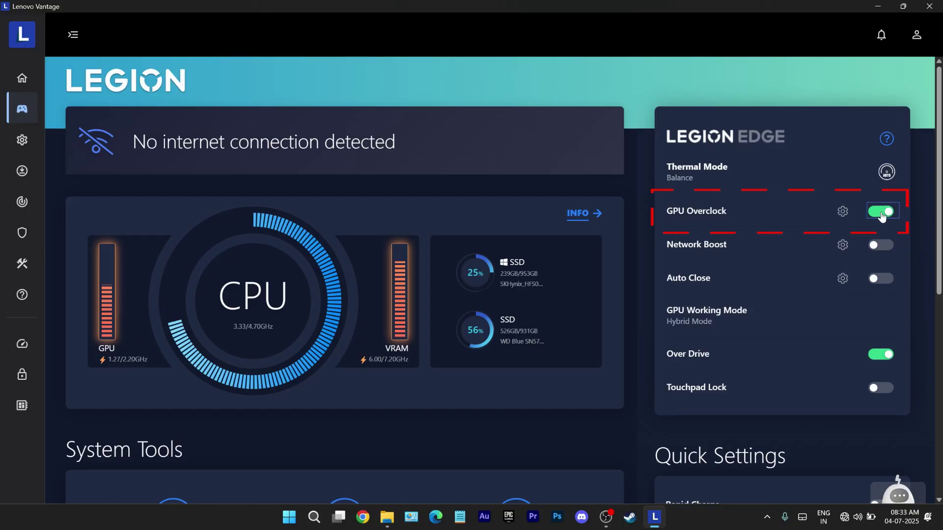
click(882, 217)
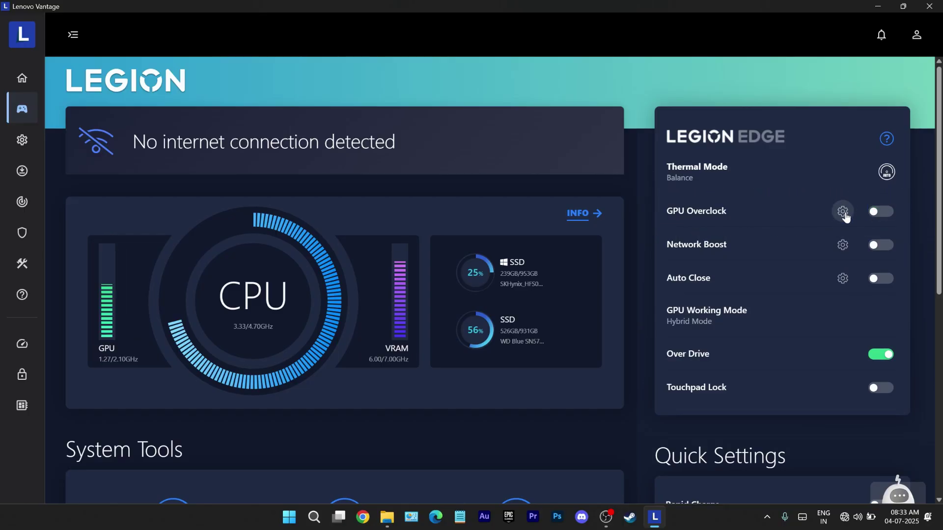
click(843, 213)
click(372, 311)
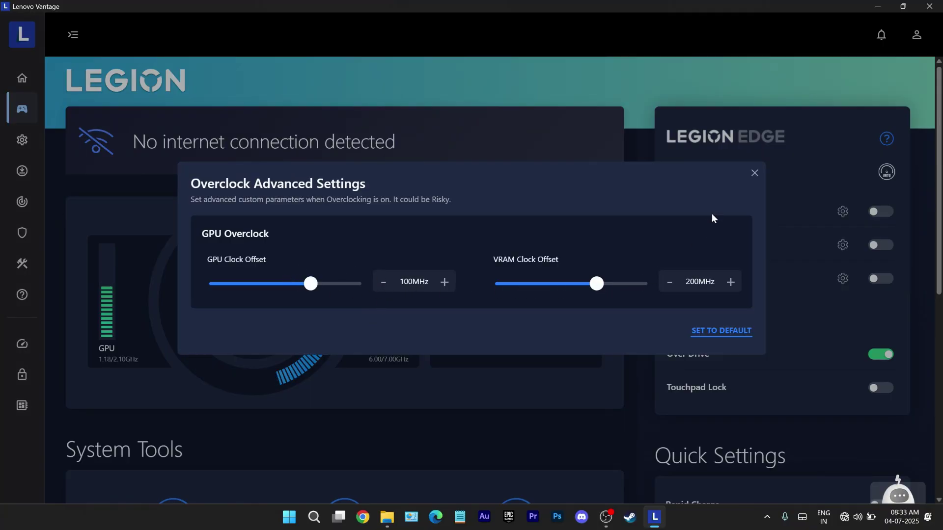
click(754, 174)
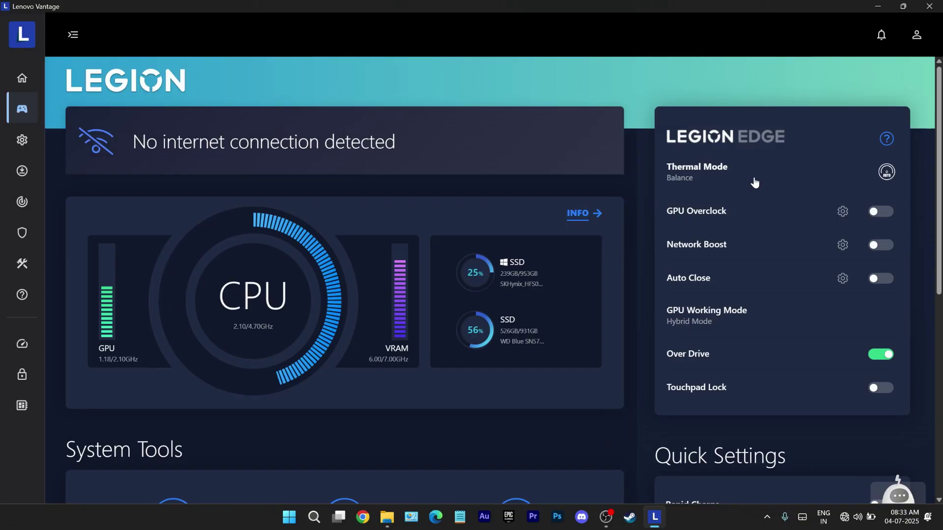
Try adding an app to the Network Boost priority list; no apps are running
click(843, 245)
scroll(187, 294, down, 2)
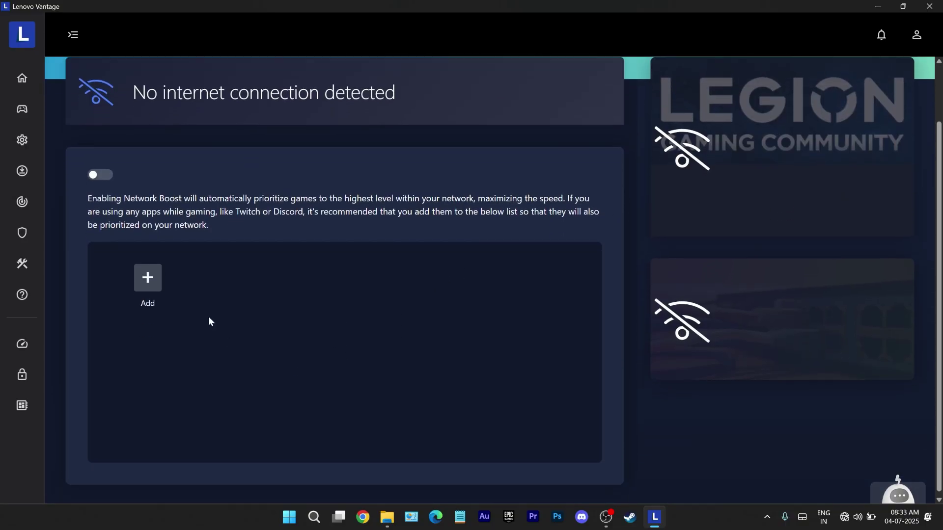
click(147, 278)
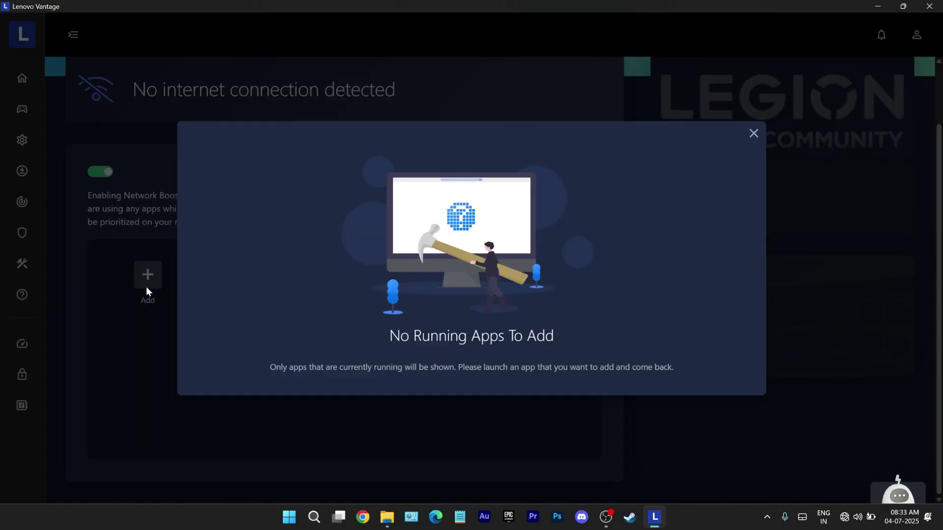
click(748, 143)
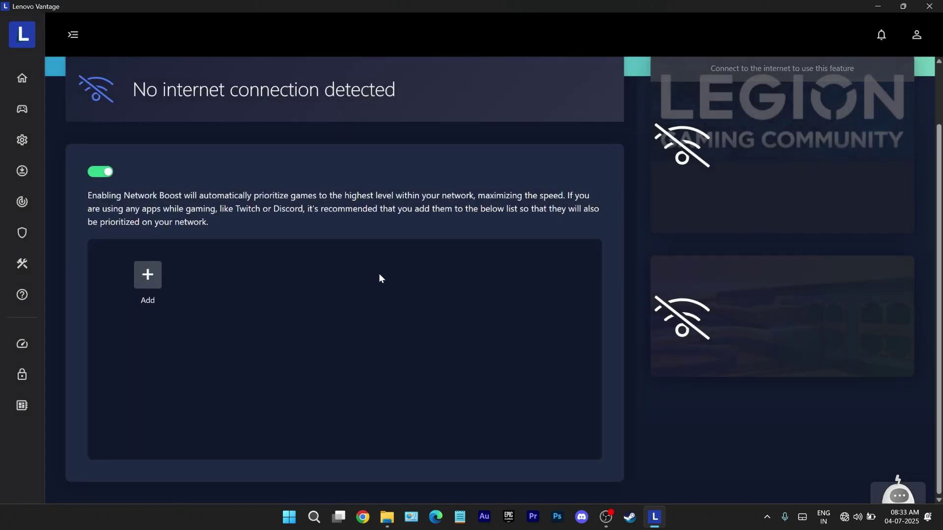
scroll(349, 285, up, 2)
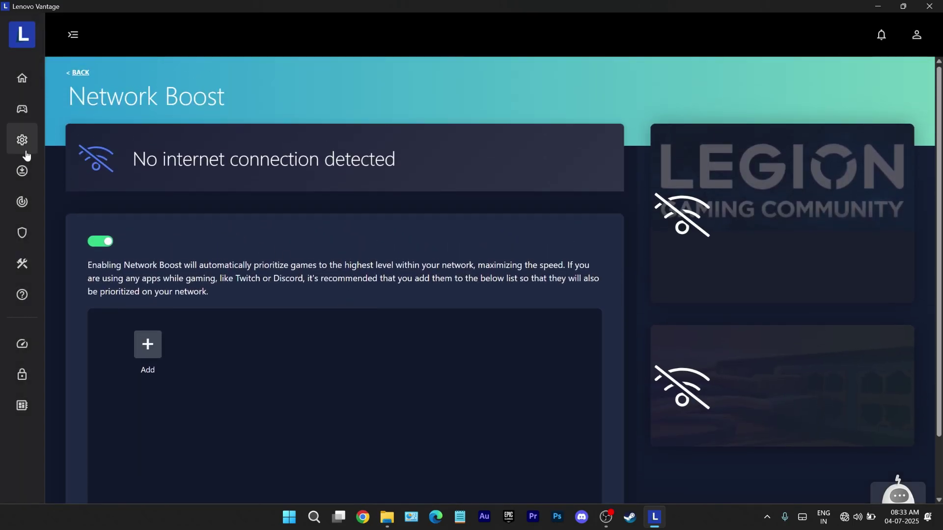
click(22, 108)
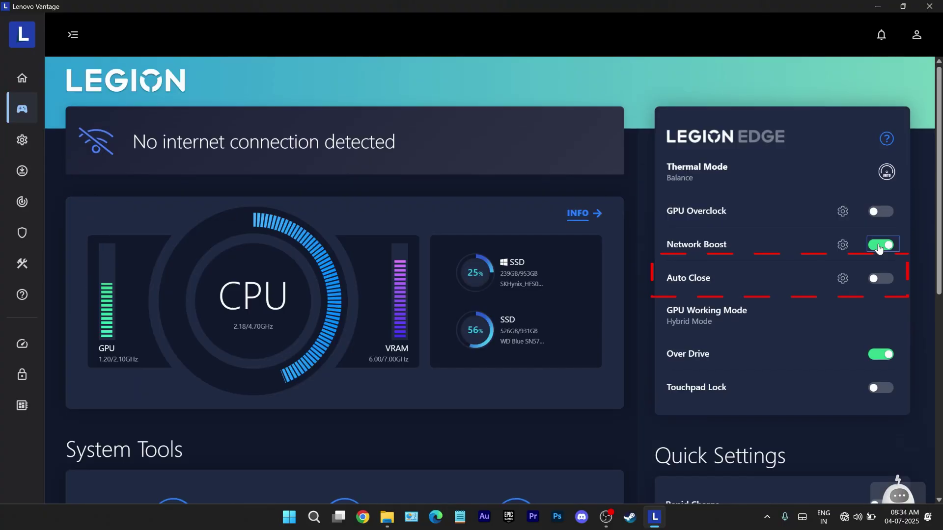
Turn Network Boost off and check the Auto Close settings, leaving it off
click(882, 246)
click(843, 278)
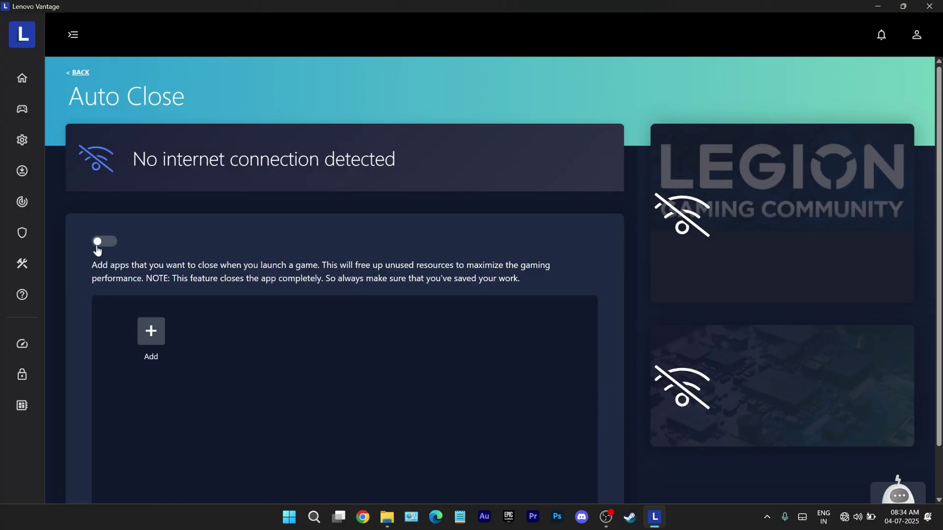
click(82, 74)
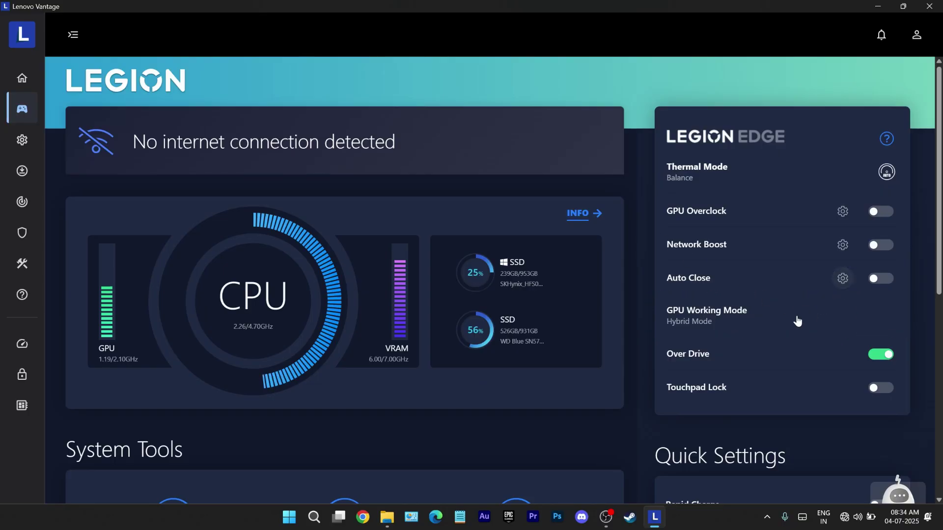
Save dGPU Mode as the GPU working mode and acknowledge the restart notice
click(777, 328)
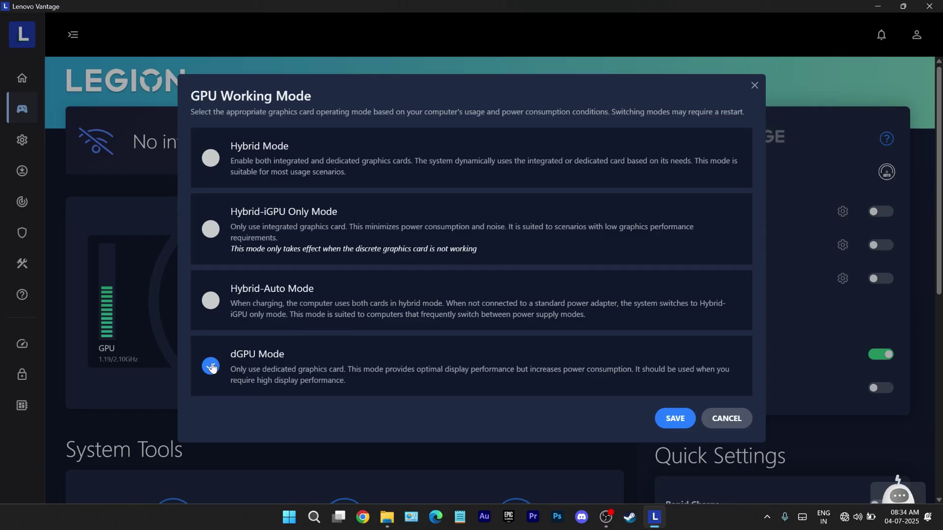
click(689, 416)
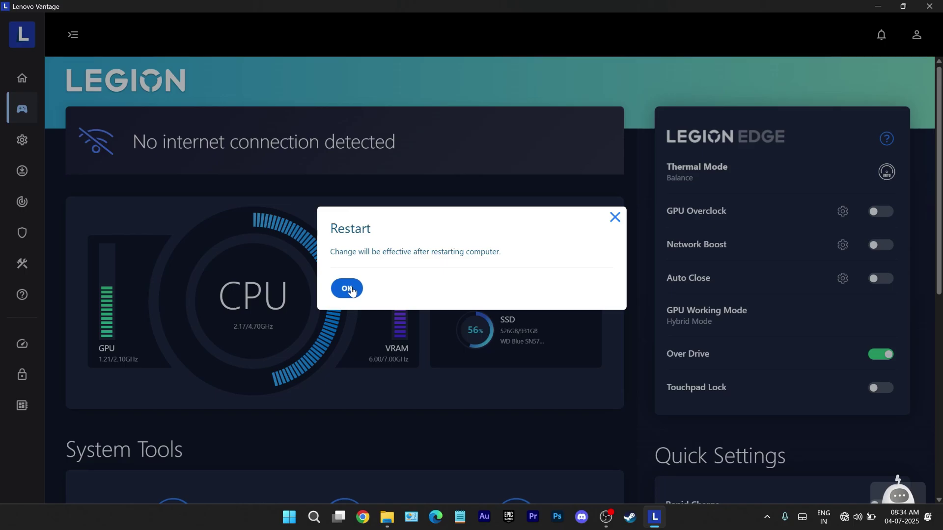
click(348, 289)
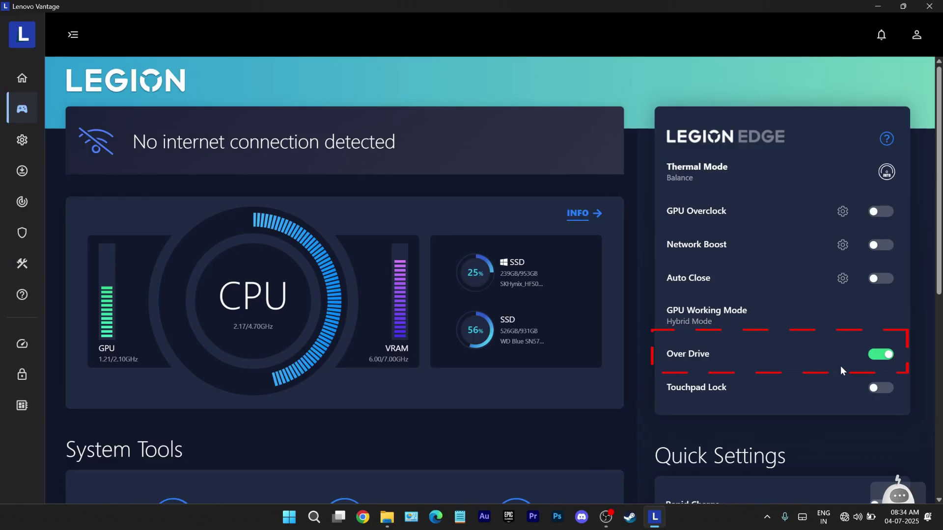
Turn Over Drive off, and test Touchpad Lock and Rapid Charge, leaving both off
click(883, 362)
click(881, 361)
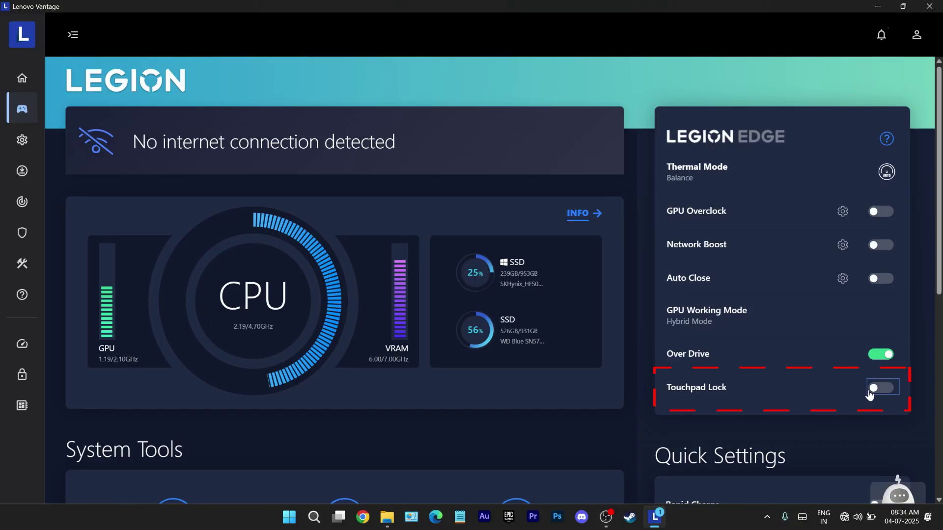
click(882, 355)
click(874, 389)
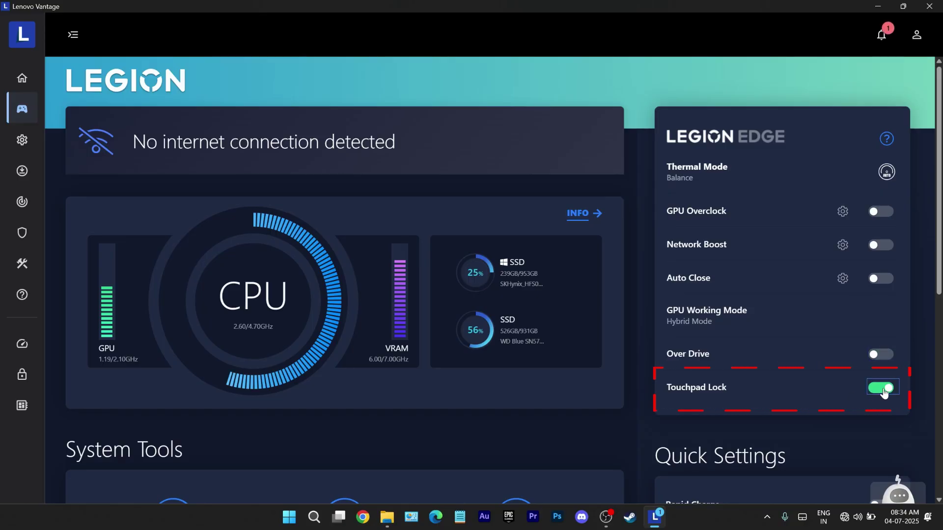
click(883, 390)
scroll(841, 397, down, 3)
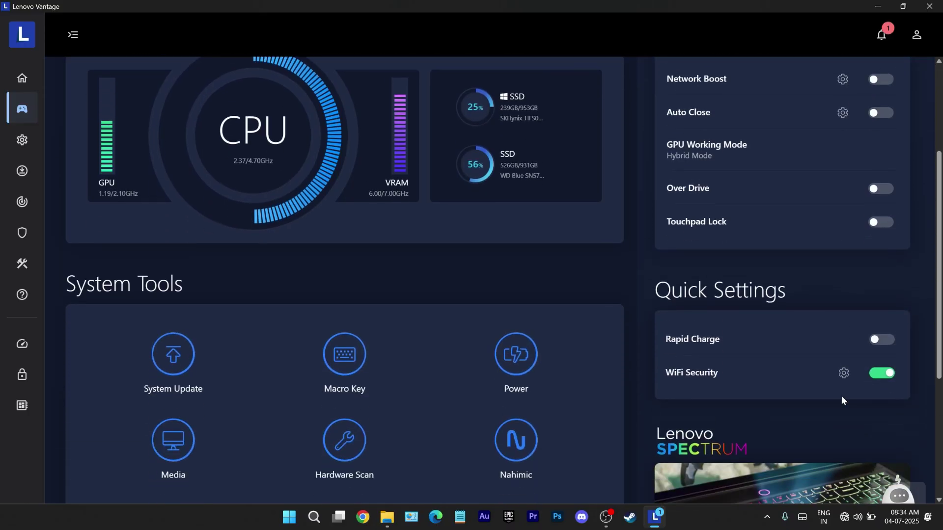
click(877, 345)
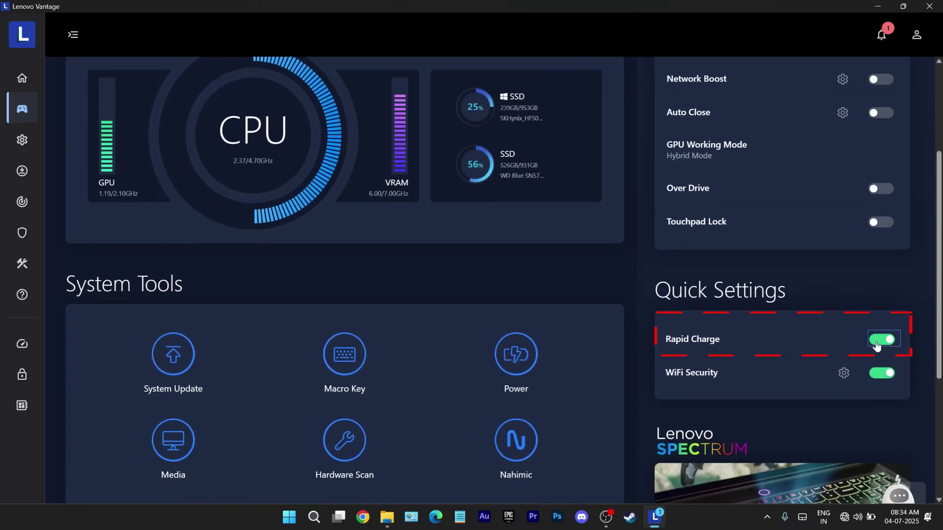
click(879, 344)
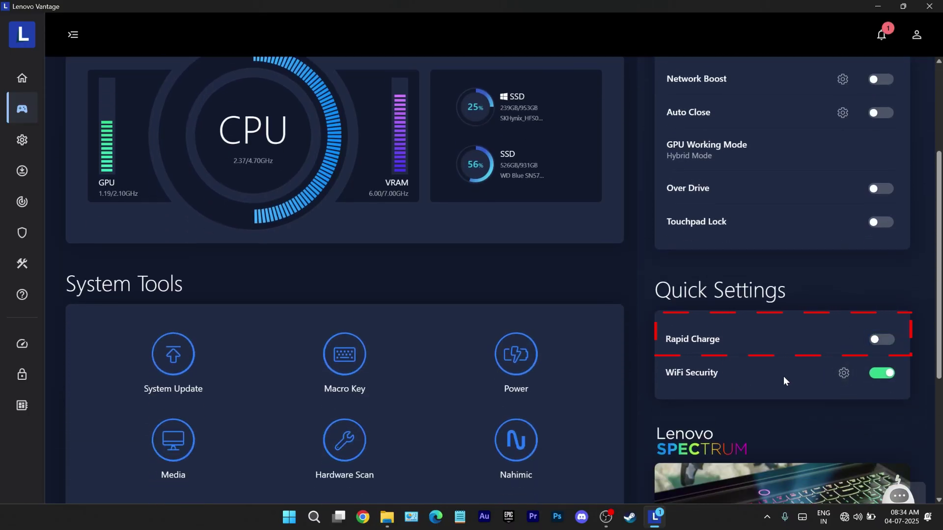
Run a network diagnostic scan from WiFi Security and close the results
click(844, 374)
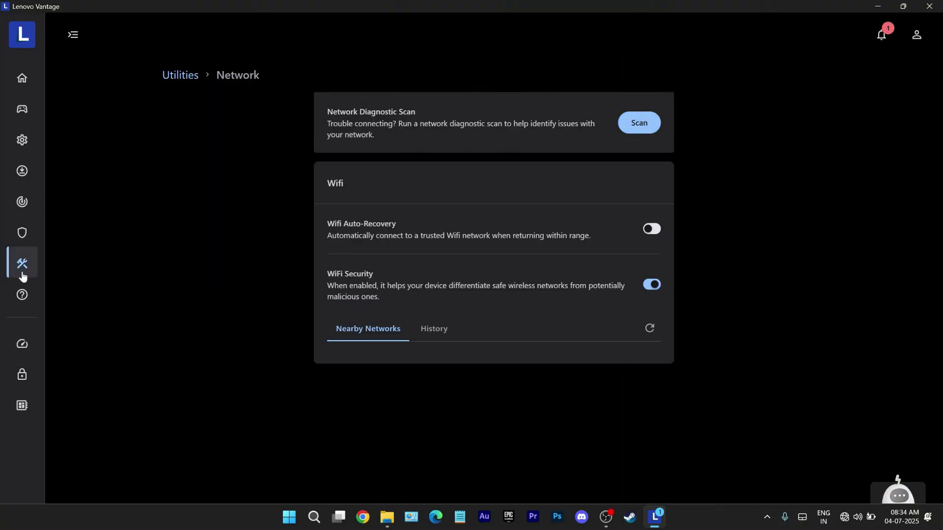
click(639, 123)
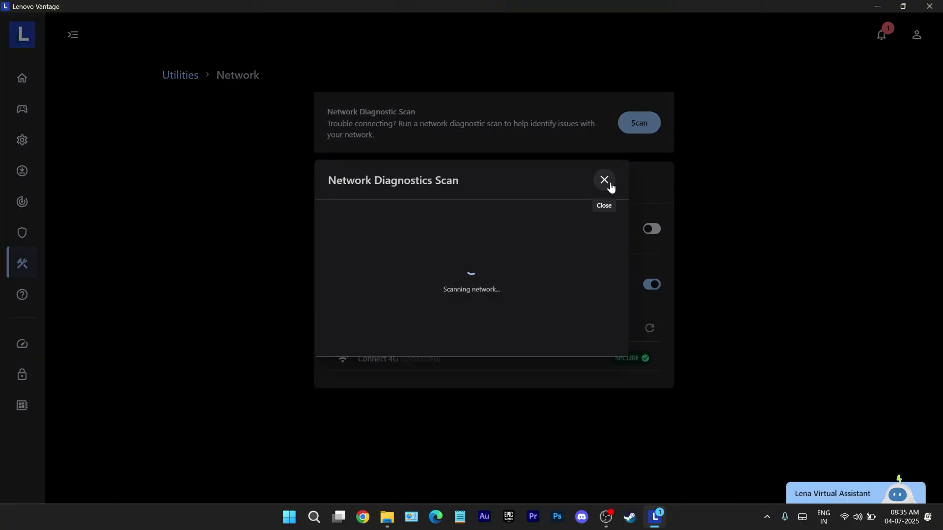
click(517, 382)
Review the past updates in System Update's Update history
key(alt+Left)
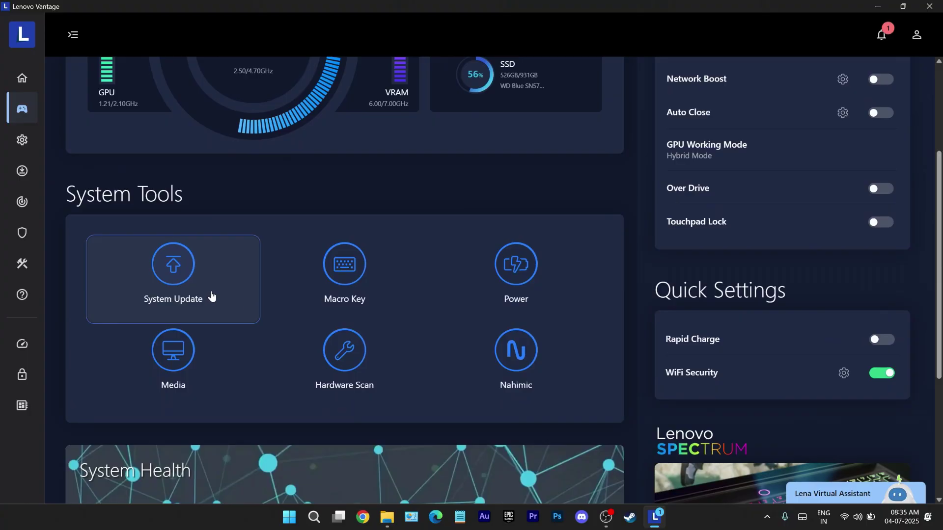
click(211, 293)
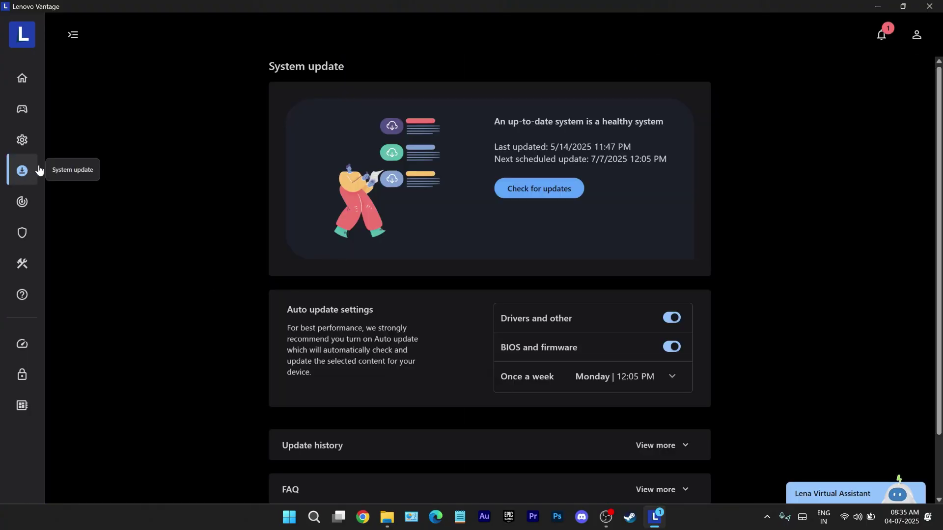
scroll(542, 386, down, 2)
click(648, 393)
scroll(645, 393, down, 15)
scroll(643, 392, up, 10)
scroll(641, 391, up, 8)
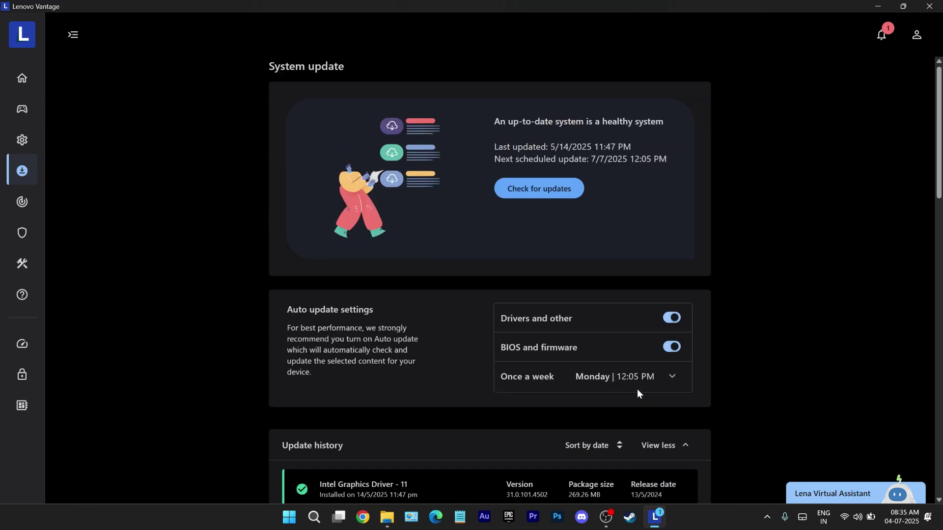
Return to the Gaming dashboard and open Macro Key setup for a NUM0 macro
click(23, 107)
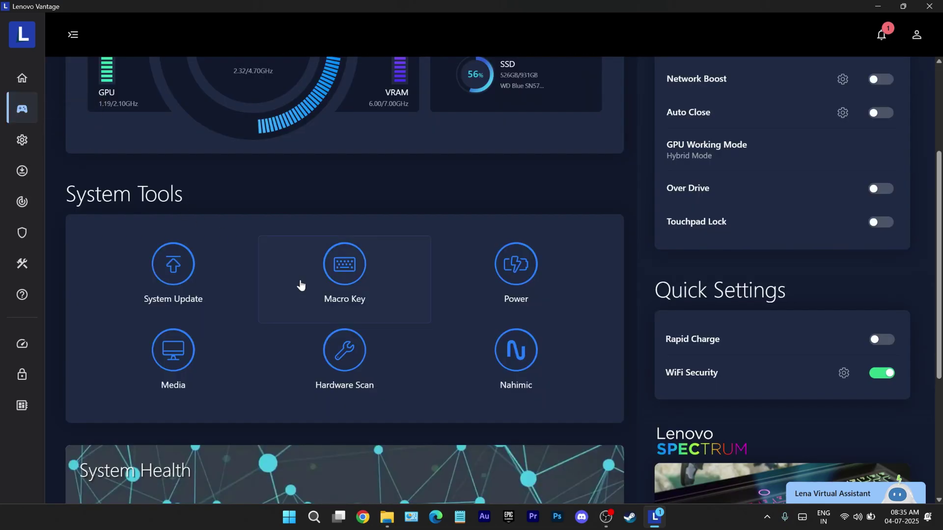
click(370, 290)
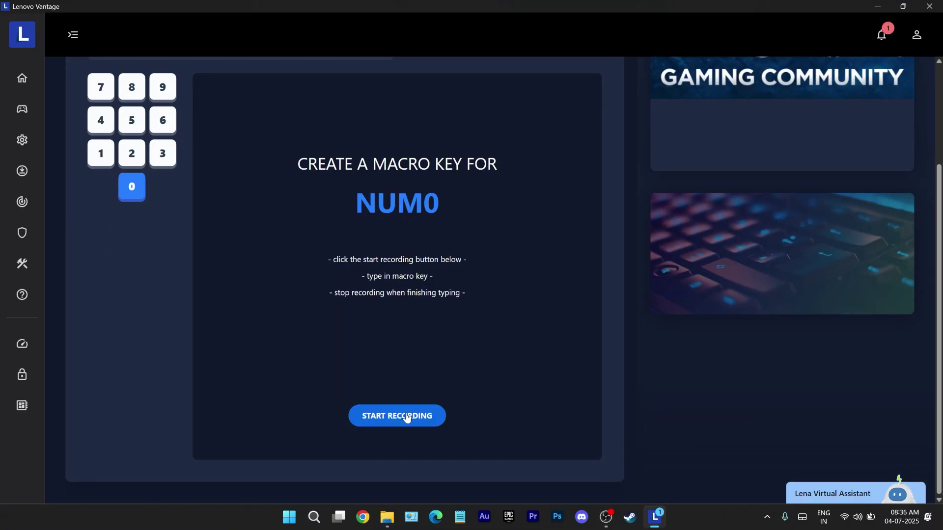
scroll(391, 297, up, 3)
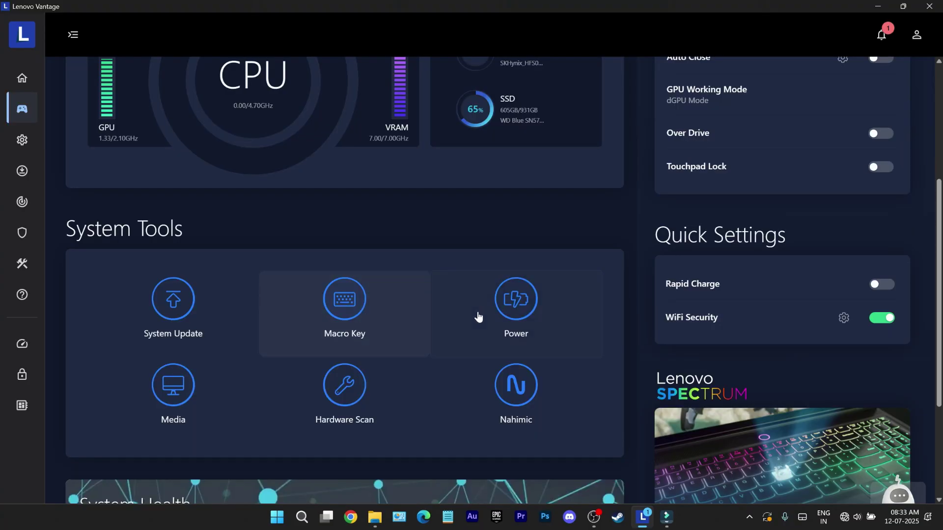
In Power settings, turn on Conservation mode, then switch to Rapid charge
click(479, 317)
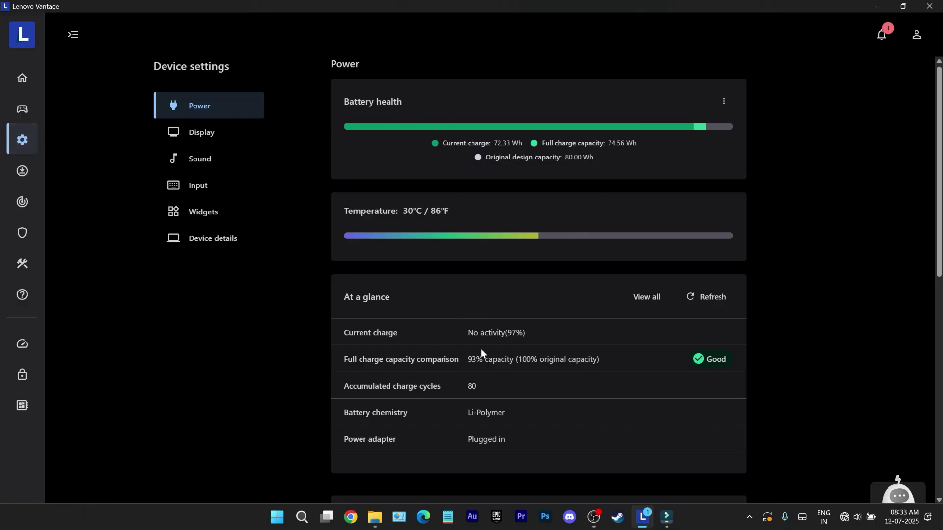
scroll(491, 391, down, 3)
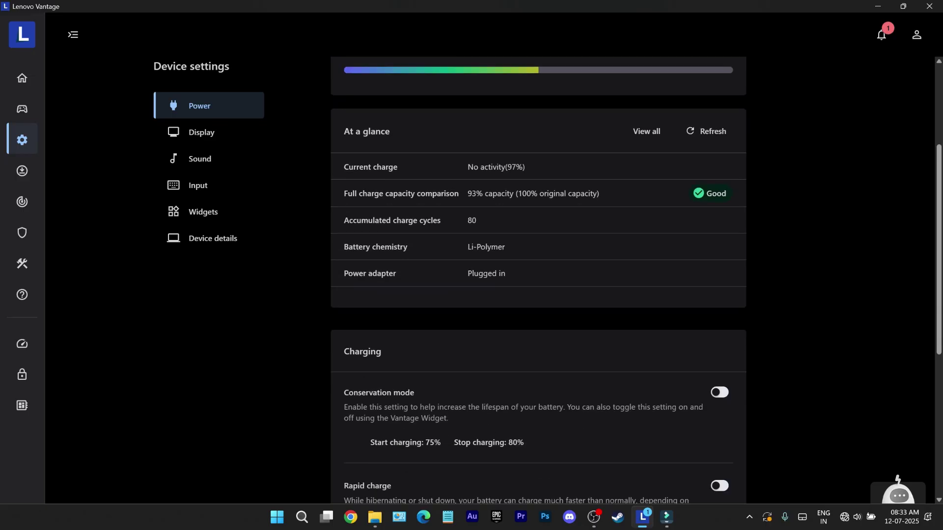
click(721, 393)
scroll(706, 401, down, 2)
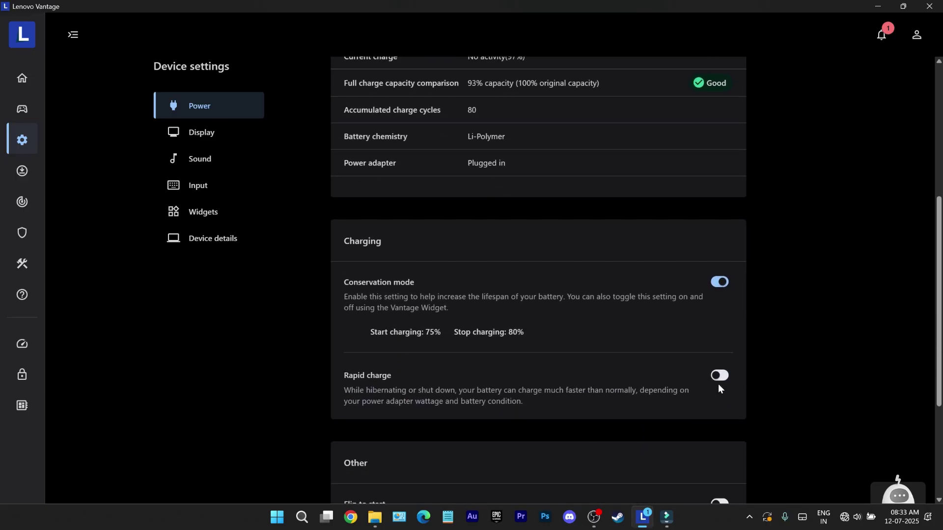
click(720, 381)
scroll(723, 379, down, 1)
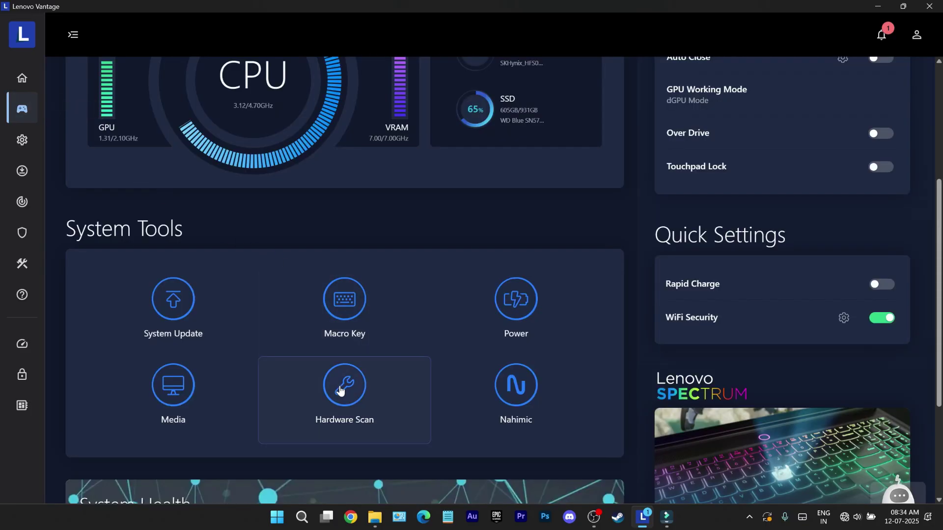
Review the quick Hardware Scan, then launch the Nahimic audio app
click(339, 397)
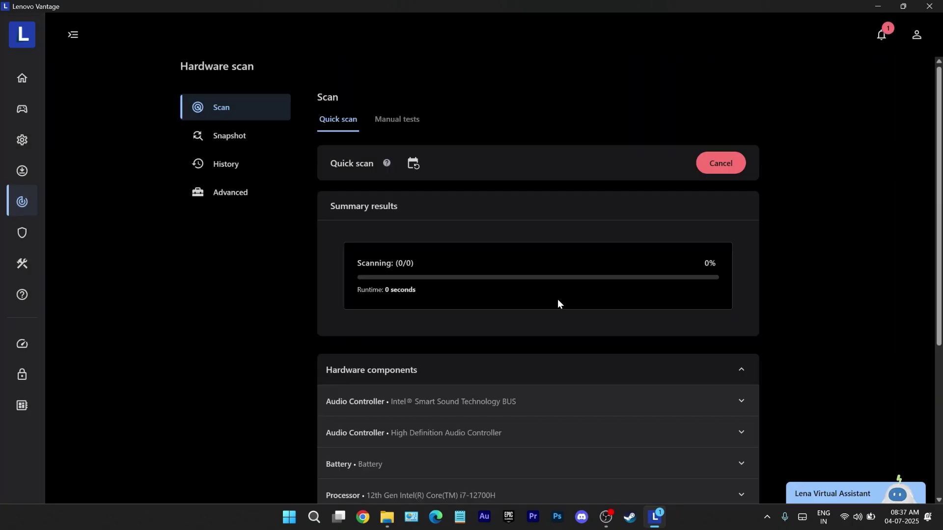
scroll(558, 303, down, 4)
scroll(556, 296, up, 2)
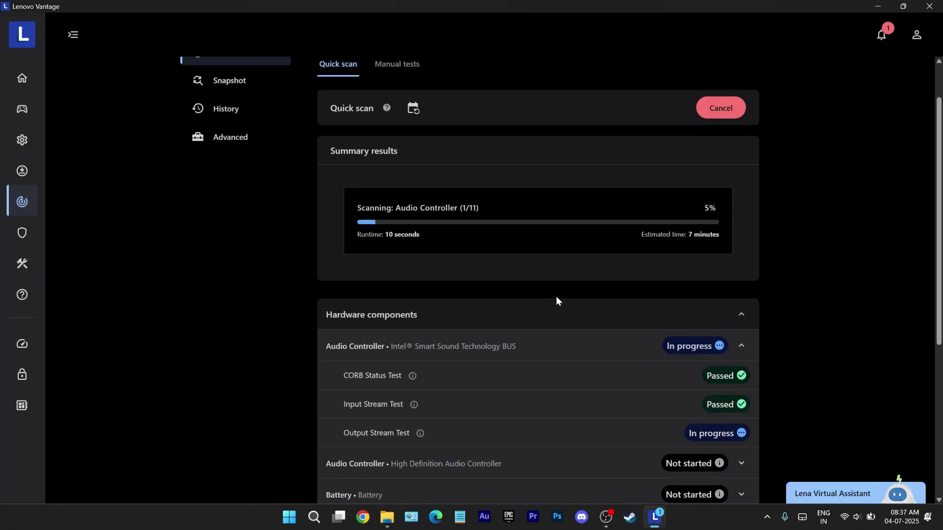
scroll(556, 296, down, 5)
scroll(559, 285, up, 4)
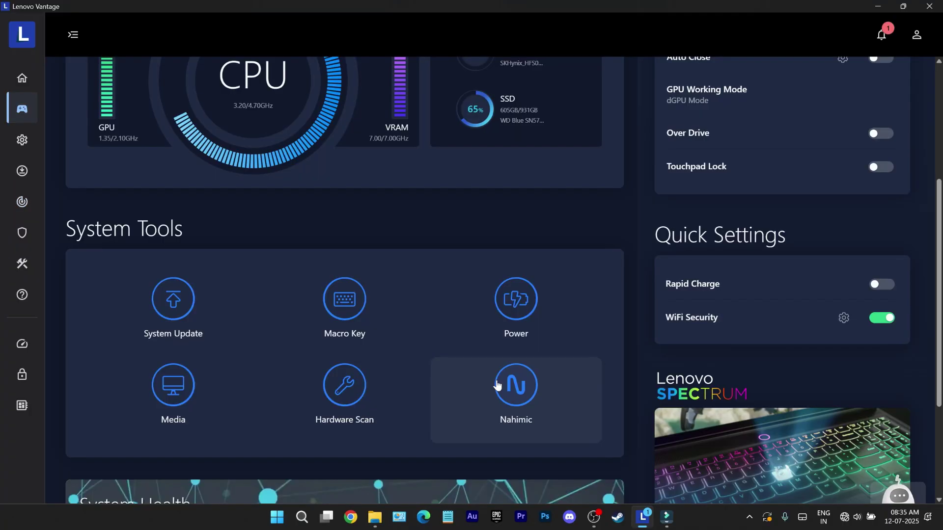
click(496, 384)
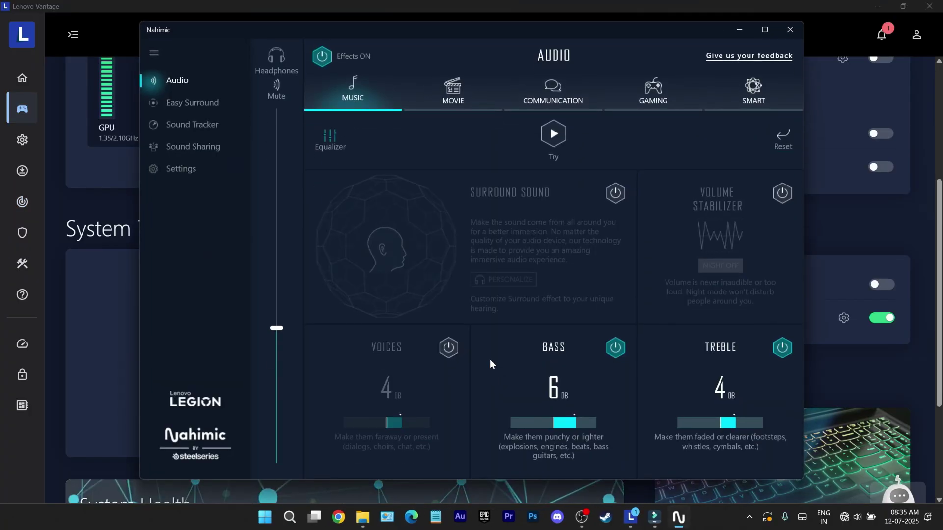
Maximize Nahimic, cycle Movie, Communication and Gaming presets back to Music, and peek at its equalizer
click(767, 31)
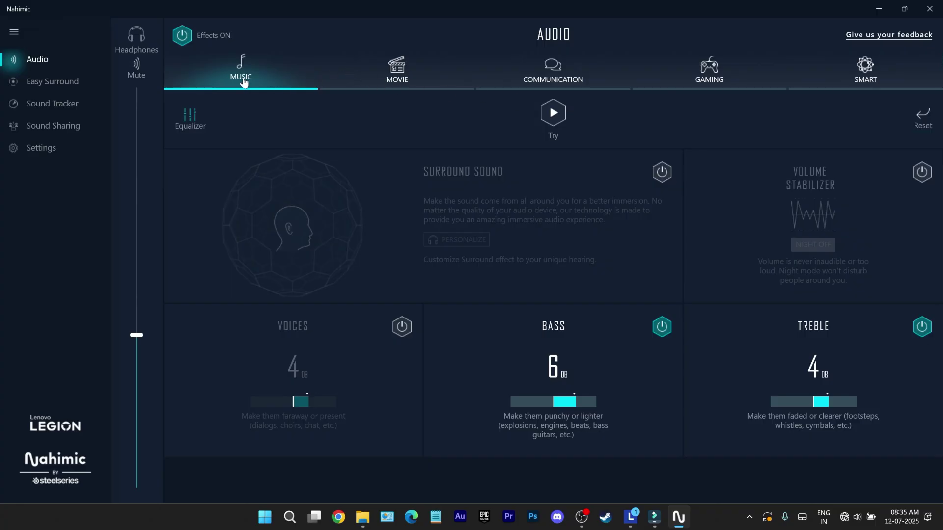
click(397, 79)
click(557, 79)
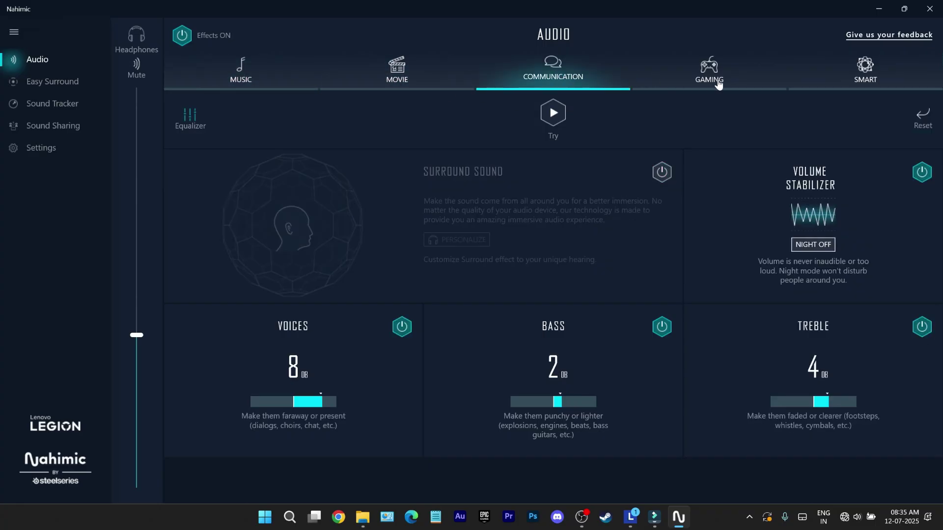
click(719, 83)
click(241, 72)
click(189, 121)
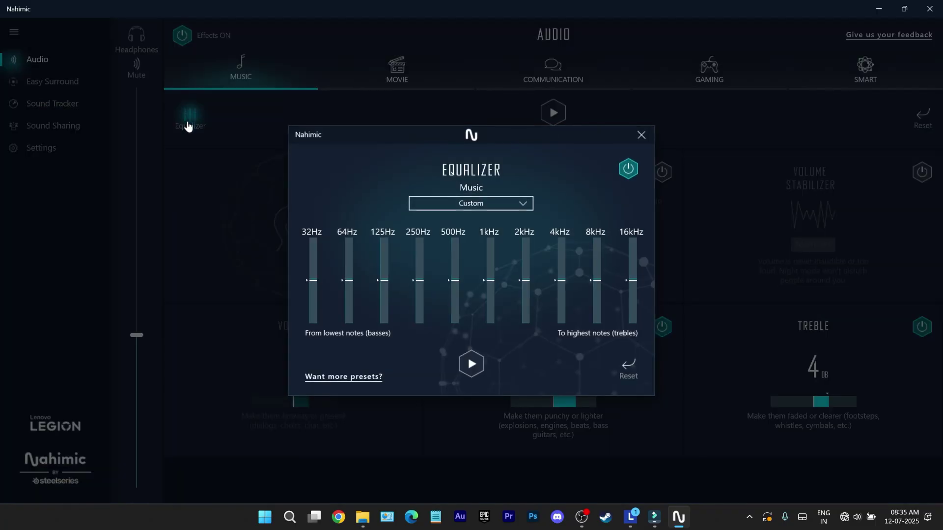
click(641, 135)
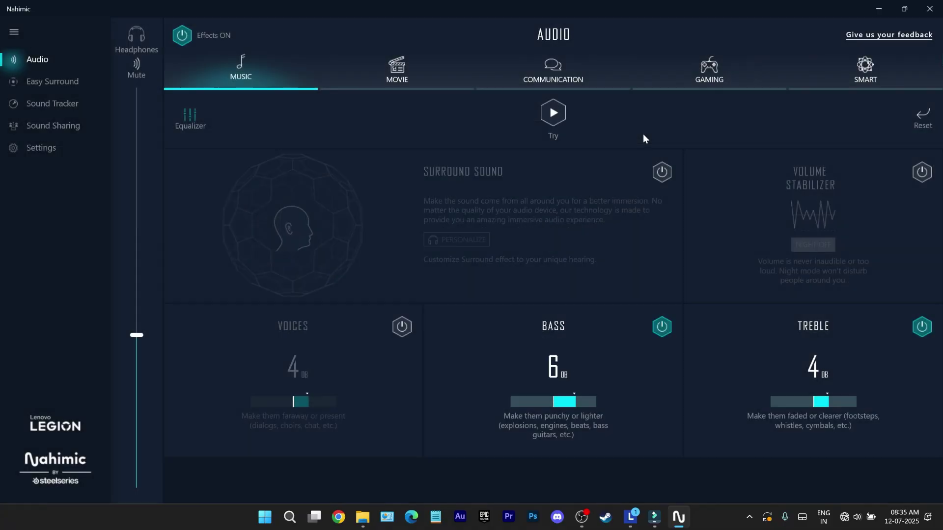
Visit the Easy Surround, Sound Tracker and Sound Sharing Plus pages
click(69, 83)
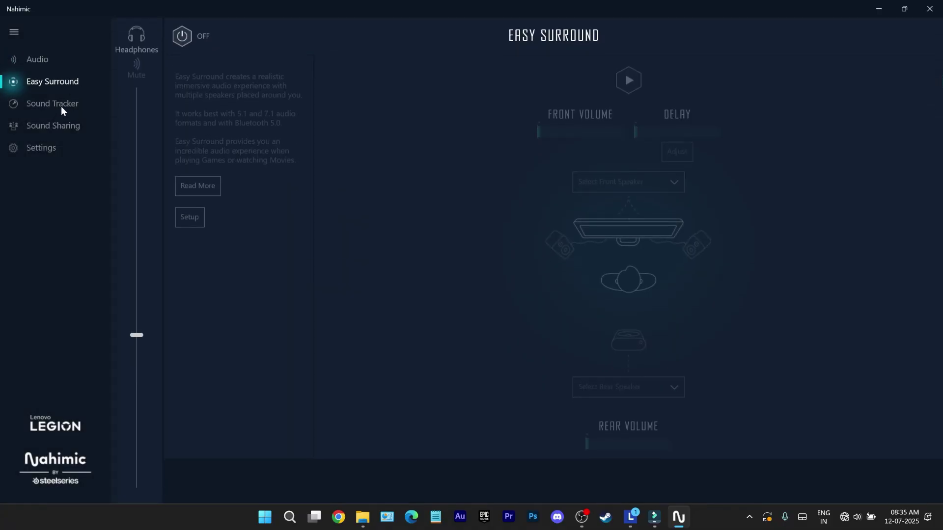
click(62, 107)
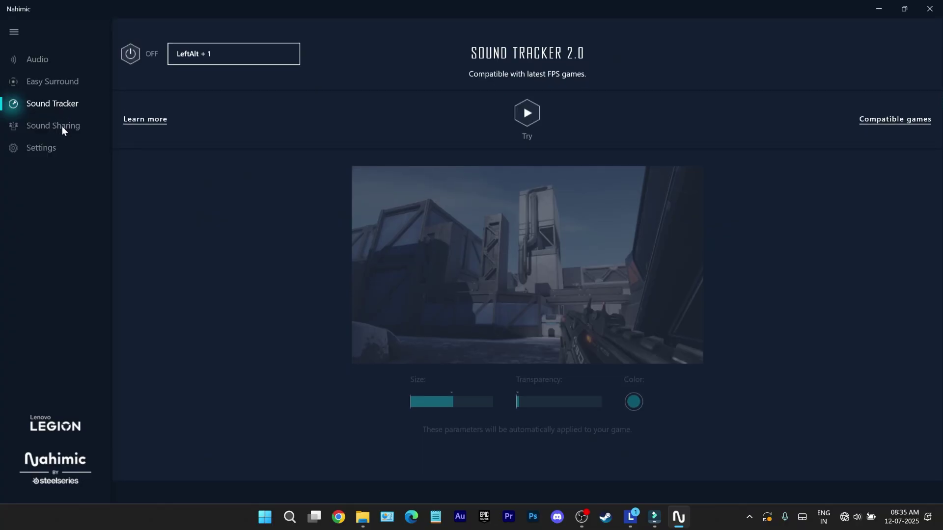
click(62, 125)
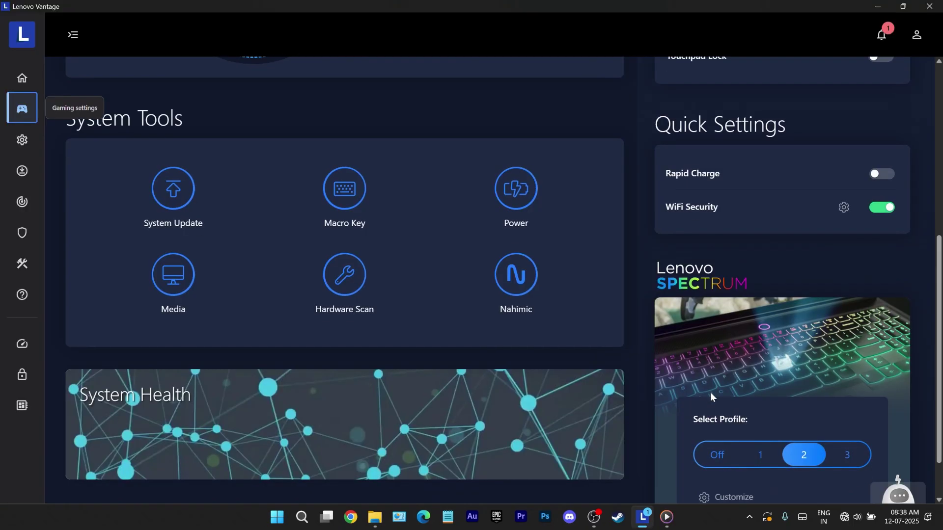
Open Lenovo Spectrum keyboard lighting, keep the Breath effect, and view key colour choices
scroll(711, 393, down, 2)
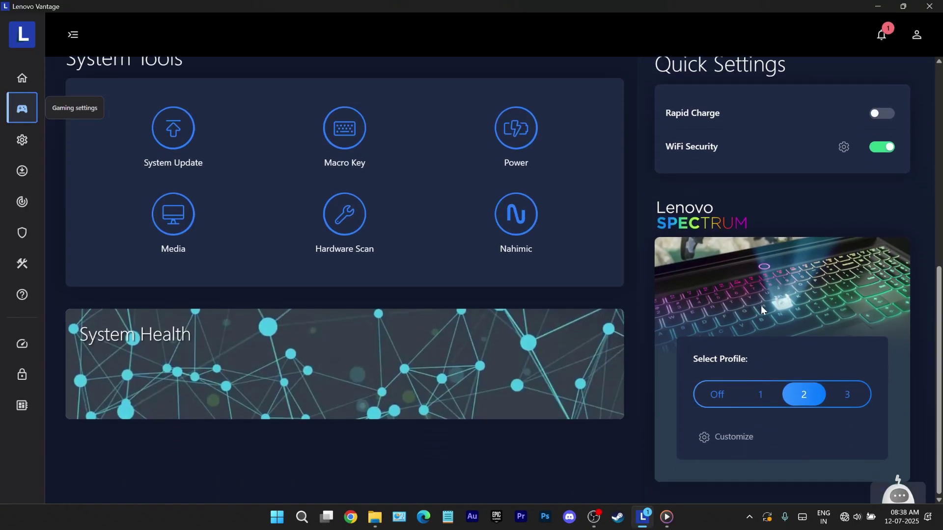
scroll(758, 320, up, 1)
scroll(758, 320, down, 1)
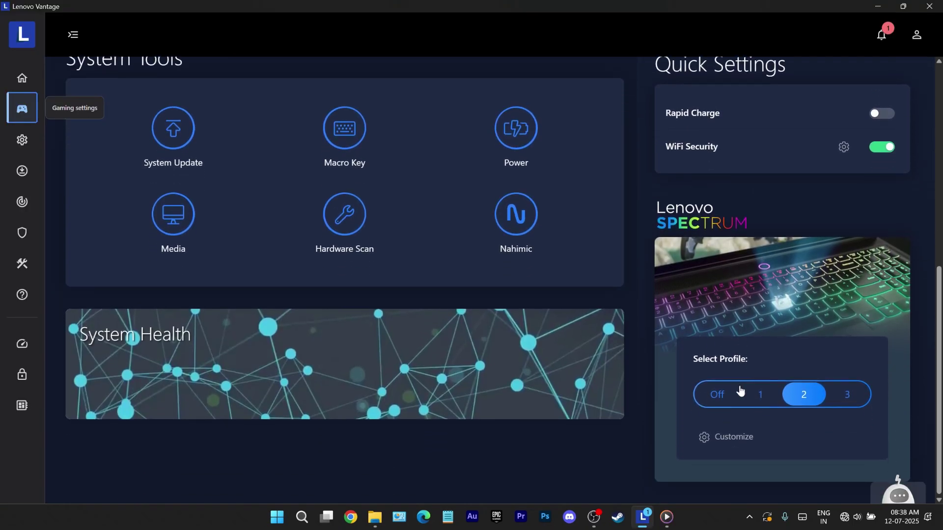
click(725, 440)
click(217, 196)
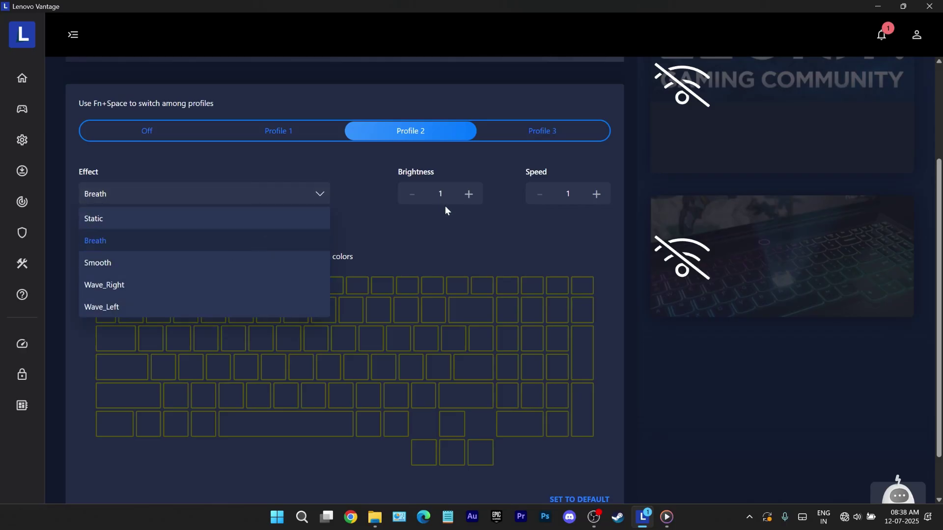
click(552, 220)
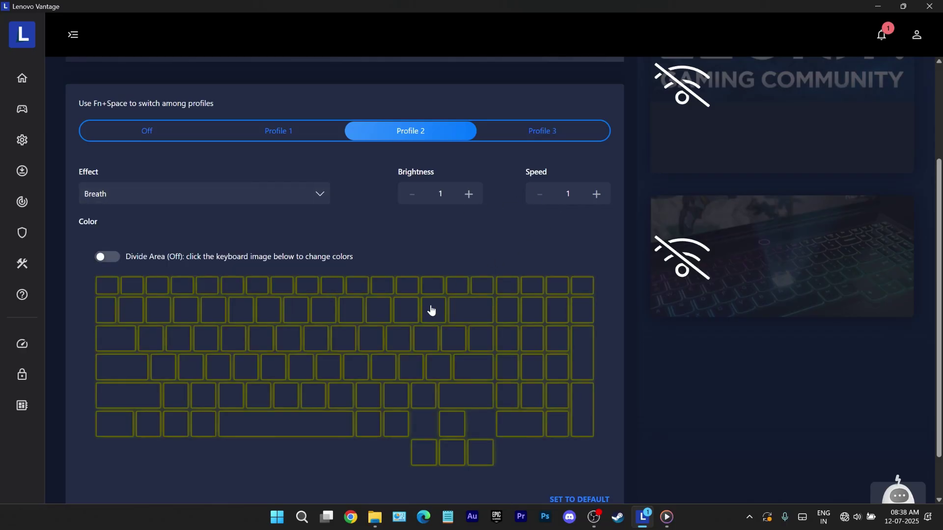
click(431, 310)
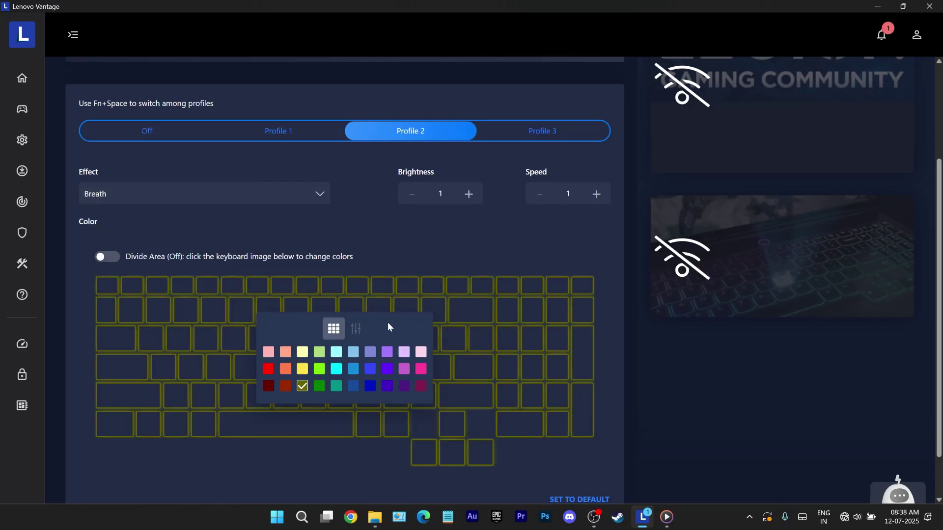
Cycle lighting Profiles 1, 2 and 3, settle on Profile 2, then open the Device settings Power page
click(278, 139)
click(417, 140)
click(522, 135)
click(427, 140)
click(22, 140)
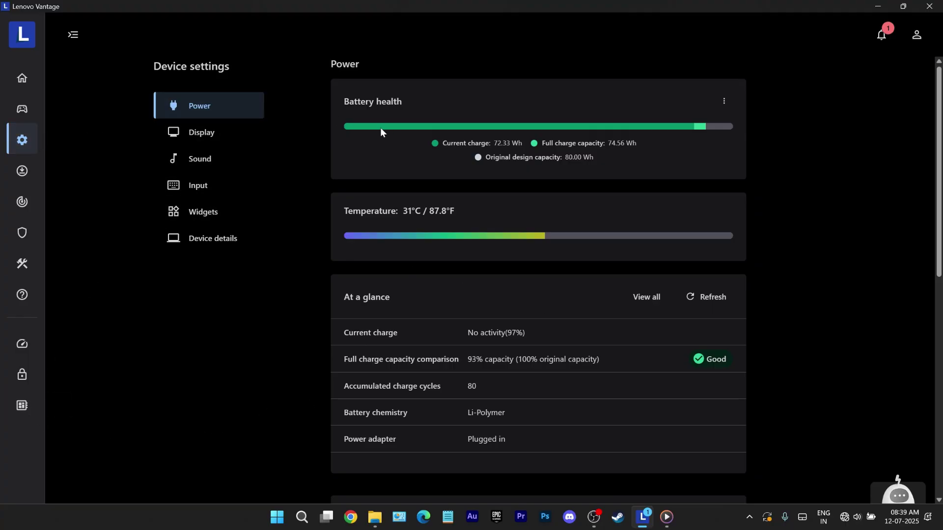
Browse Display and camera settings, then test the internal microphone, leaving it at maximum
click(226, 144)
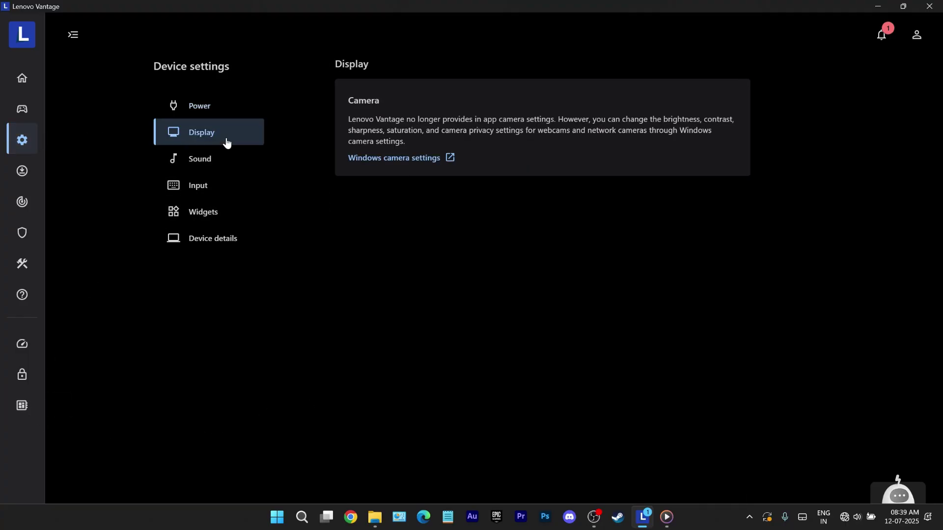
click(382, 158)
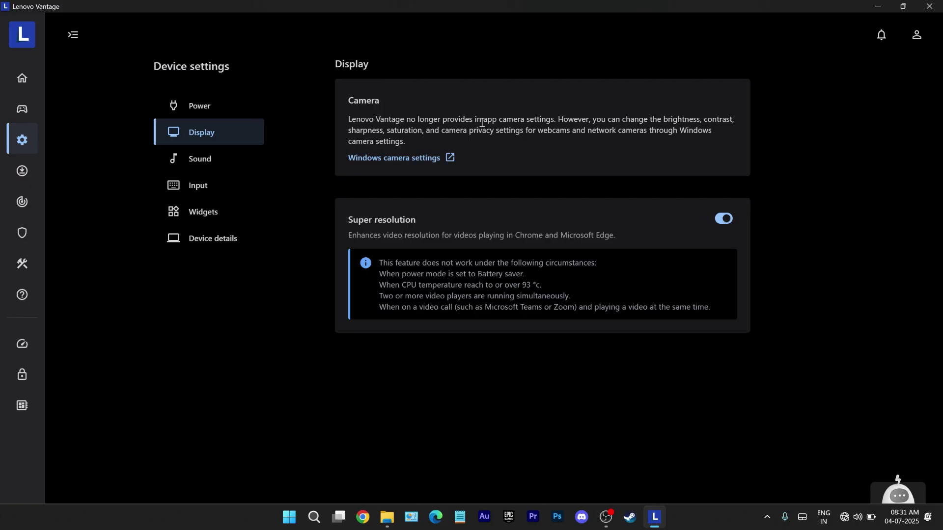
drag(483, 119, 696, 129)
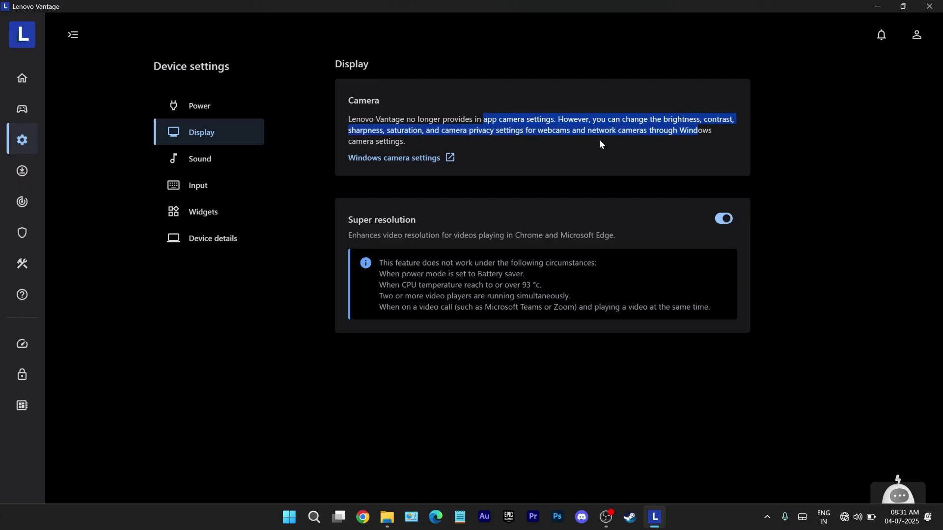
click(562, 161)
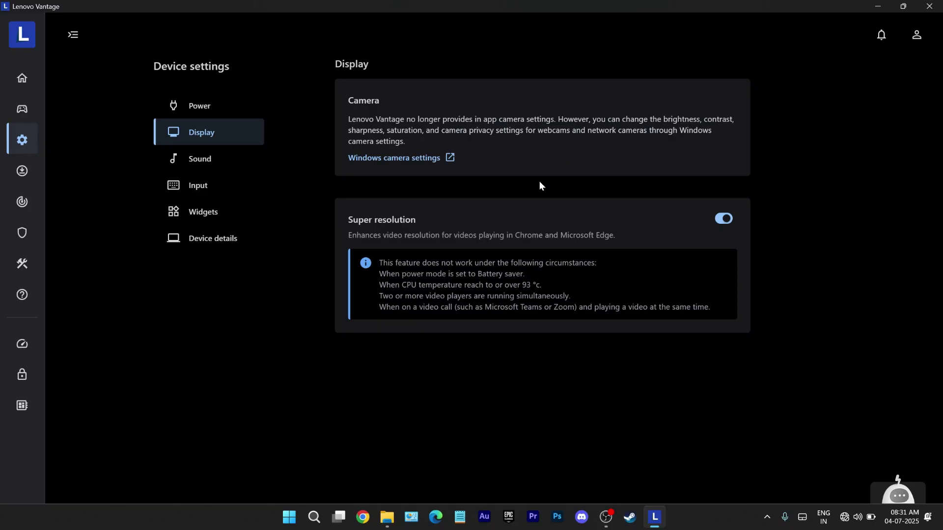
click(213, 157)
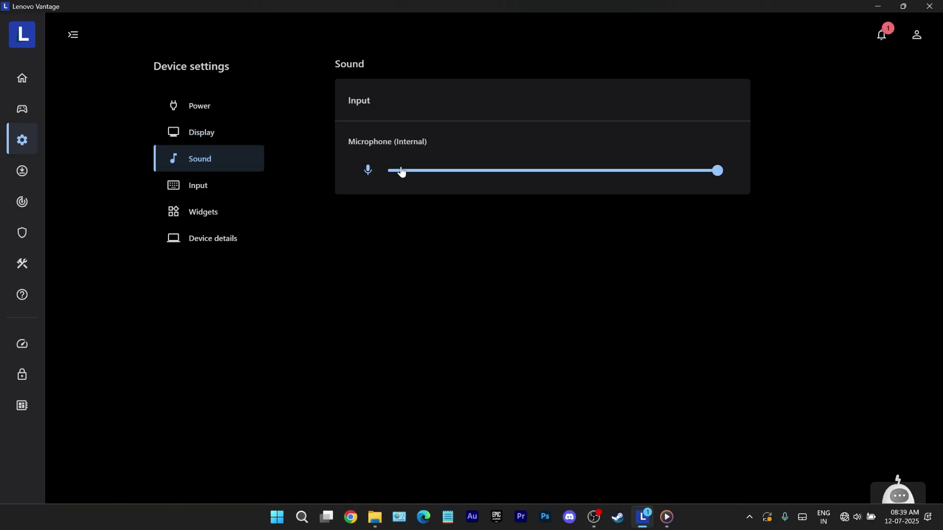
mouse_move(719, 172)
mouse_down()
mouse_move(583, 171)
mouse_move(734, 173)
mouse_up()
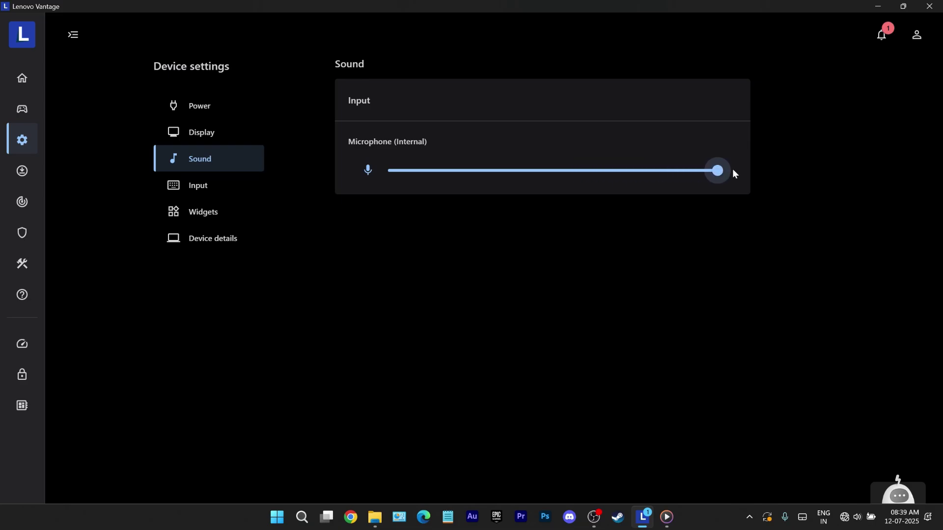
Turn on CapsLk OSD icons in Input settings and press Caps Lock to show the indicator
click(234, 189)
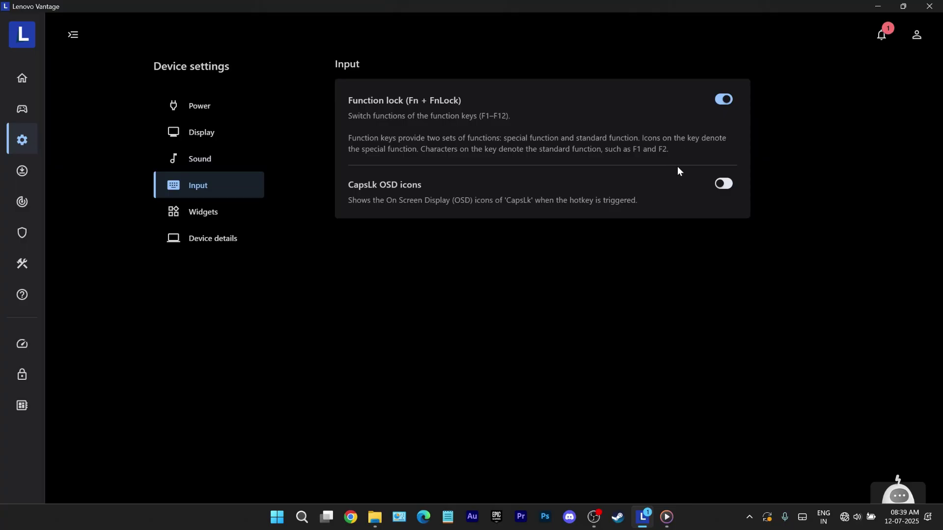
click(721, 185)
key(Caps_Lock)
key(Caps_Lock)
key(Caps_Lock)
key(Caps_Lock)
key(Caps_Lock)
key(Caps_Lock)
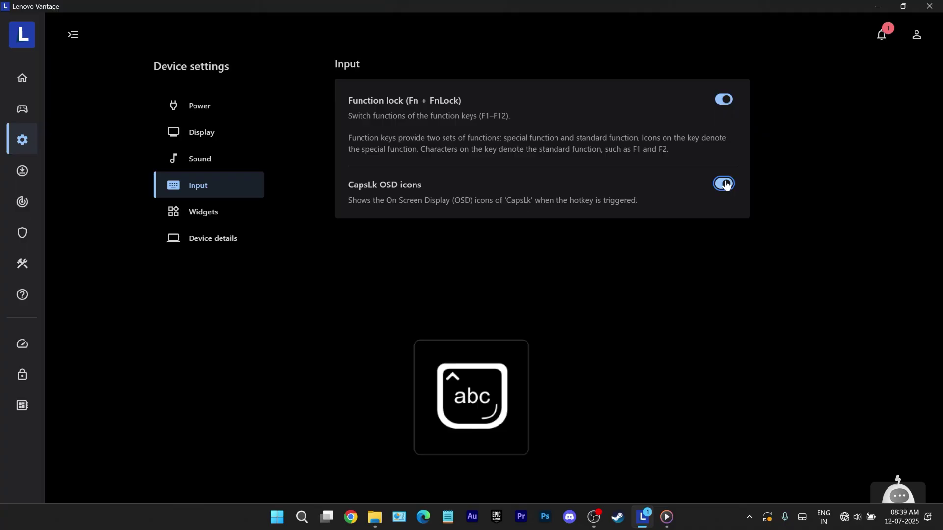
Turn on the Vantage Widget in Widgets settings and close the widget panel
click(218, 224)
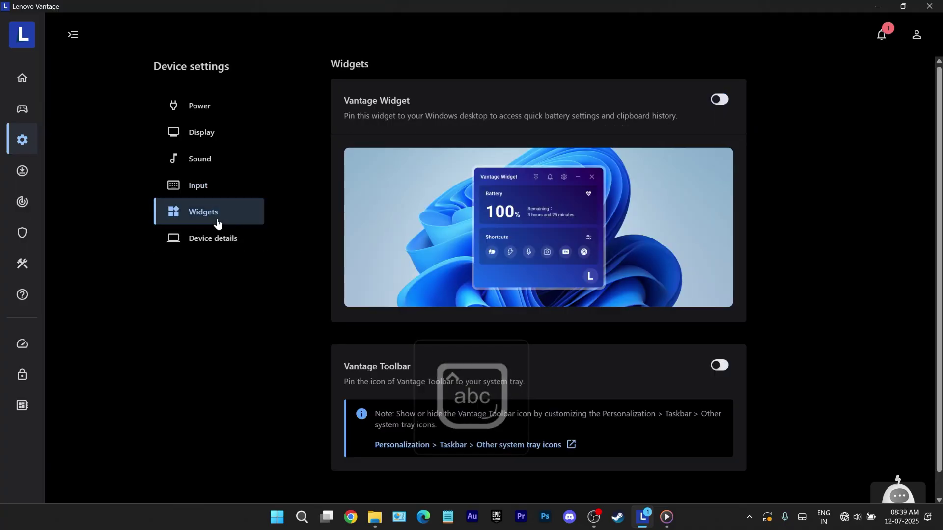
click(713, 101)
click(616, 57)
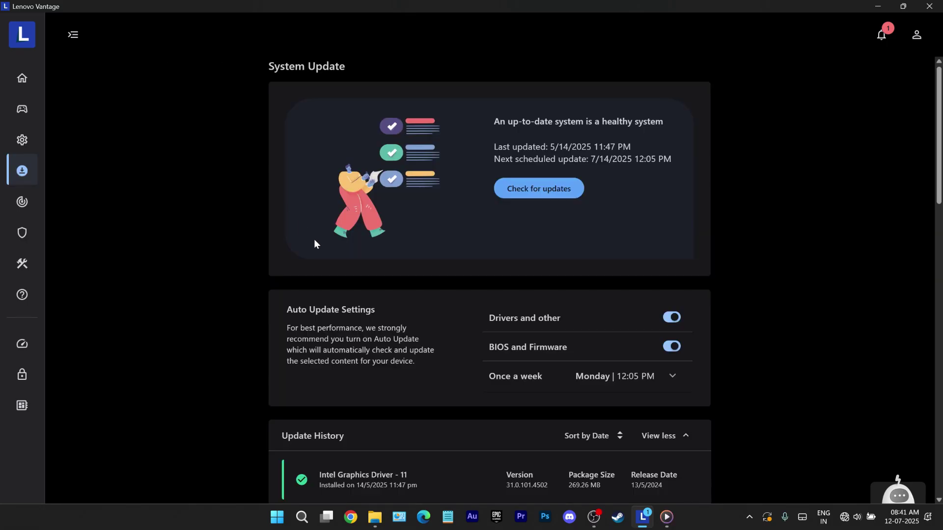
Browse System Update and Hardware scan, then review Security Advisor's enabled protections
scroll(319, 290, down, 5)
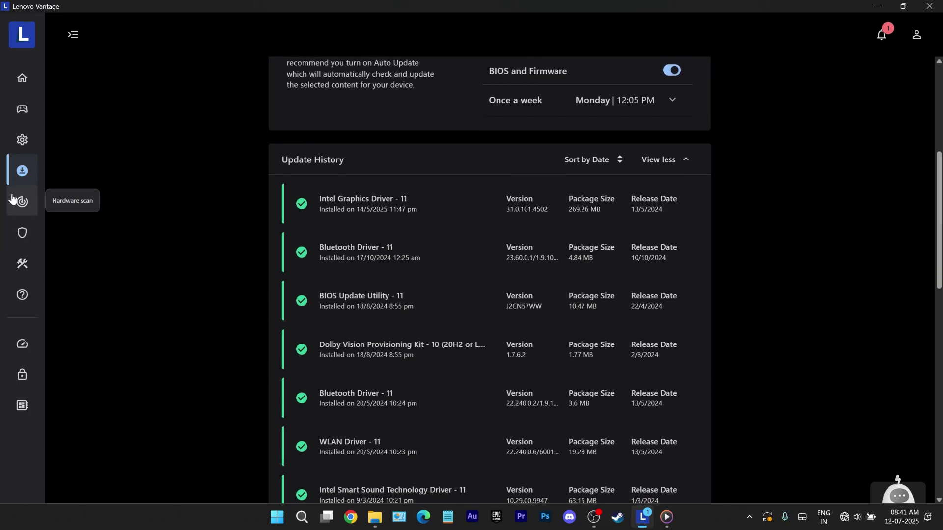
click(14, 200)
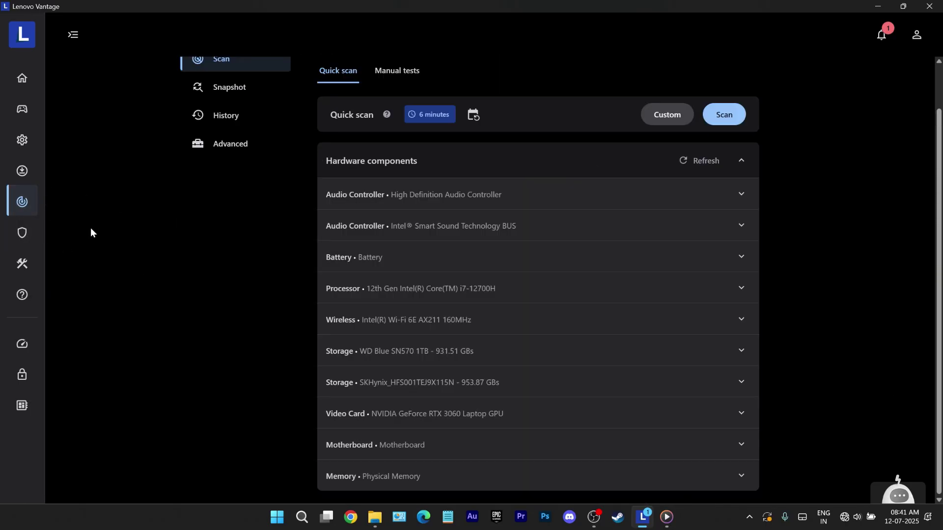
click(22, 232)
scroll(442, 246, down, 1)
scroll(448, 255, down, 2)
scroll(448, 255, up, 1)
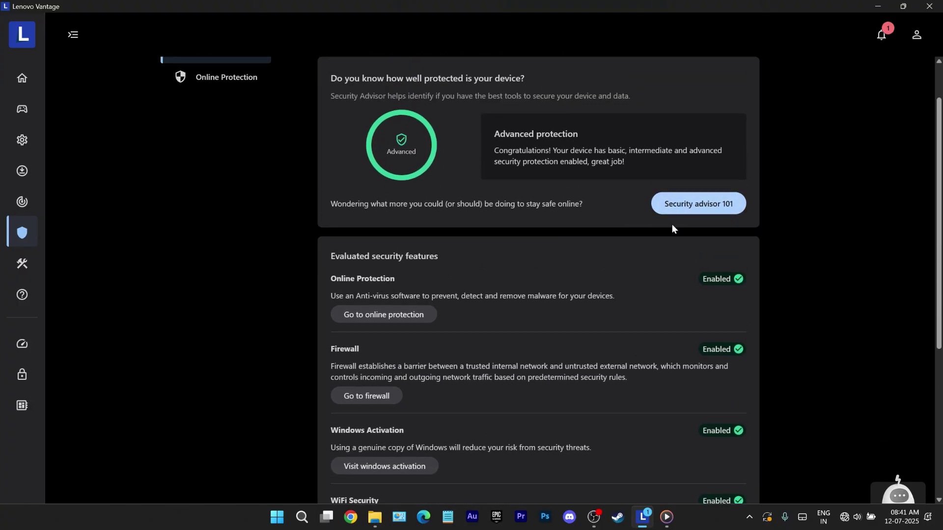
scroll(673, 284, down, 3)
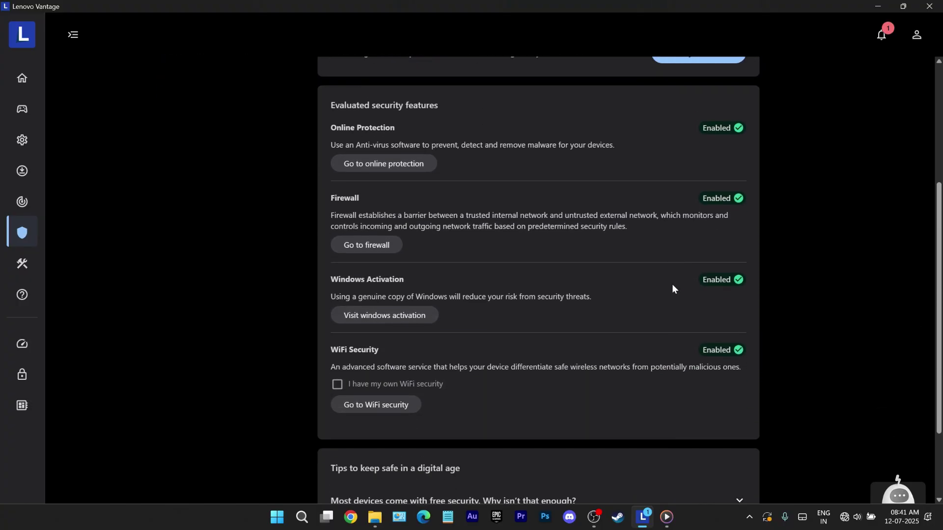
scroll(672, 284, down, 2)
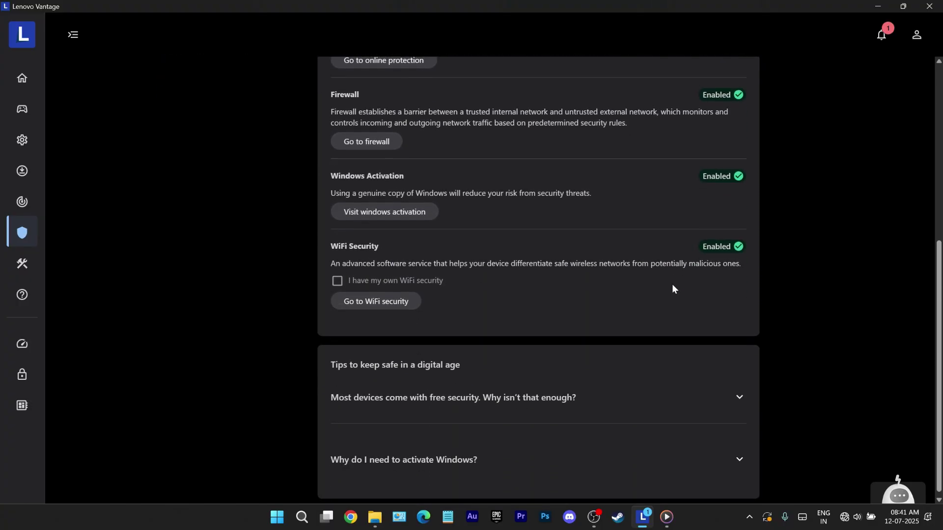
Look through the Network, Memory cleaner and Migration Assistant utilities, then go to Support services
click(27, 266)
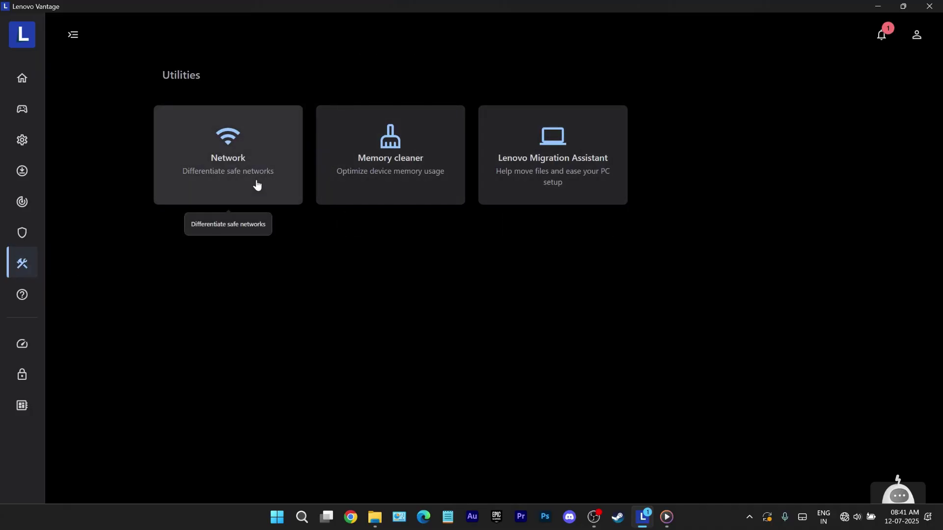
click(286, 184)
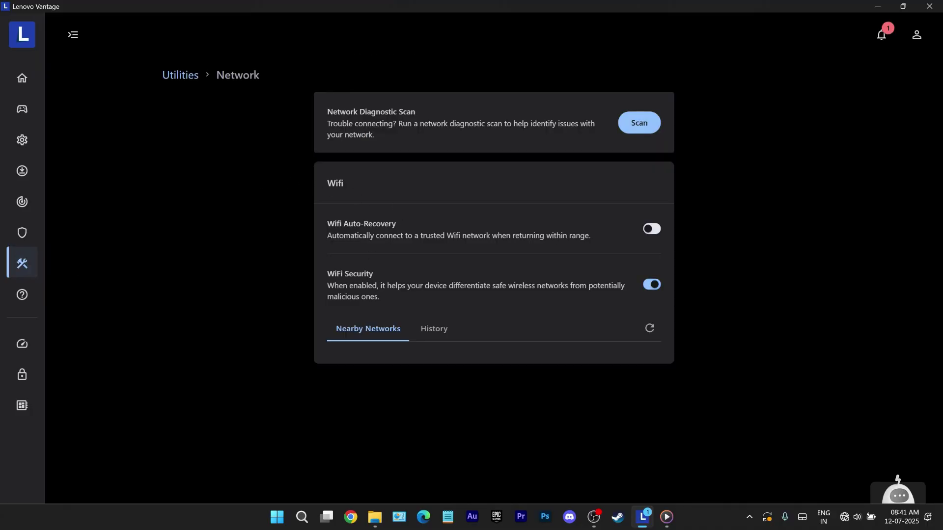
click(173, 78)
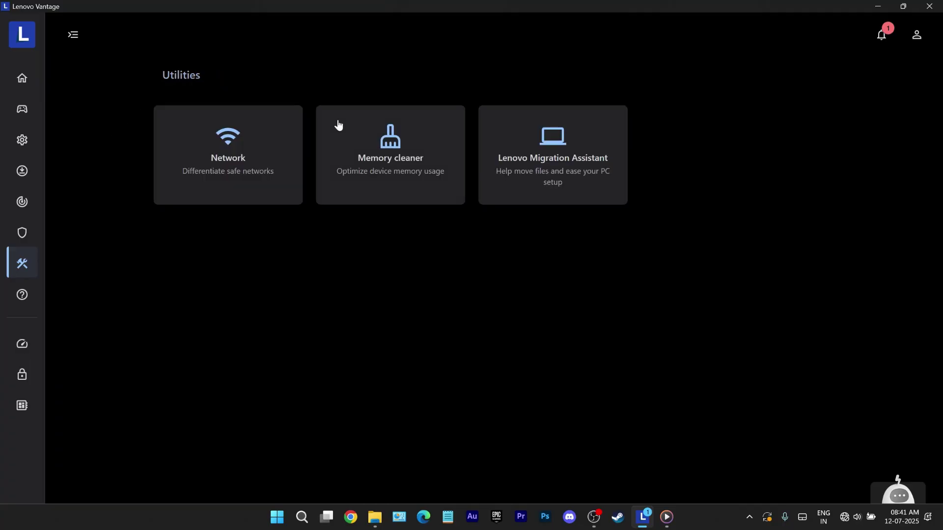
click(341, 126)
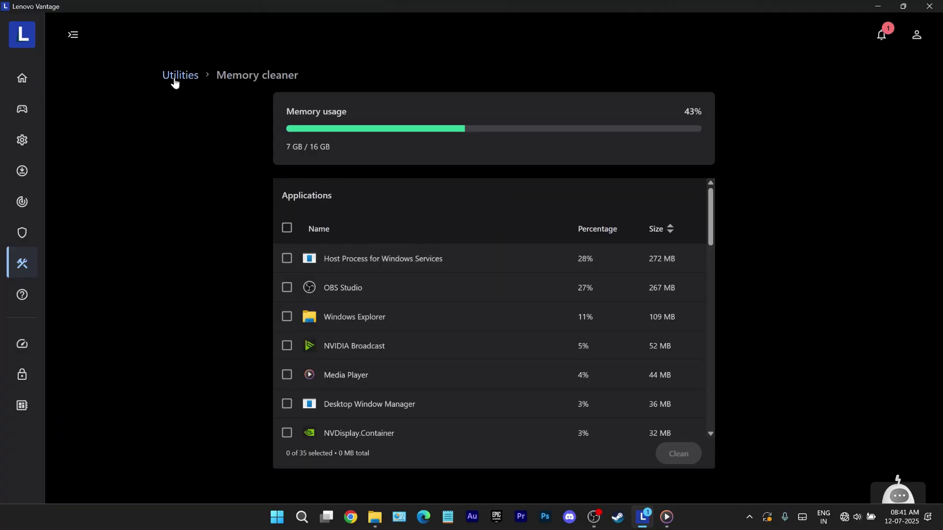
click(177, 75)
click(551, 135)
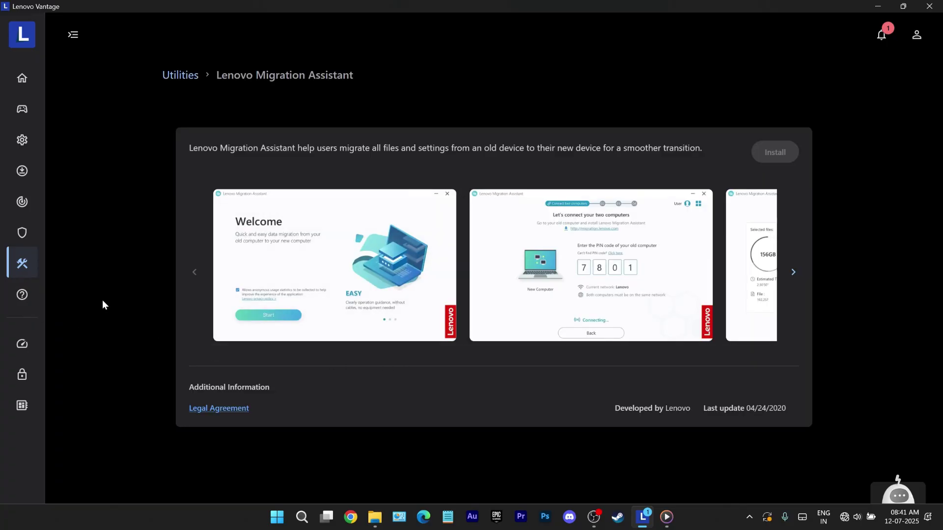
click(35, 305)
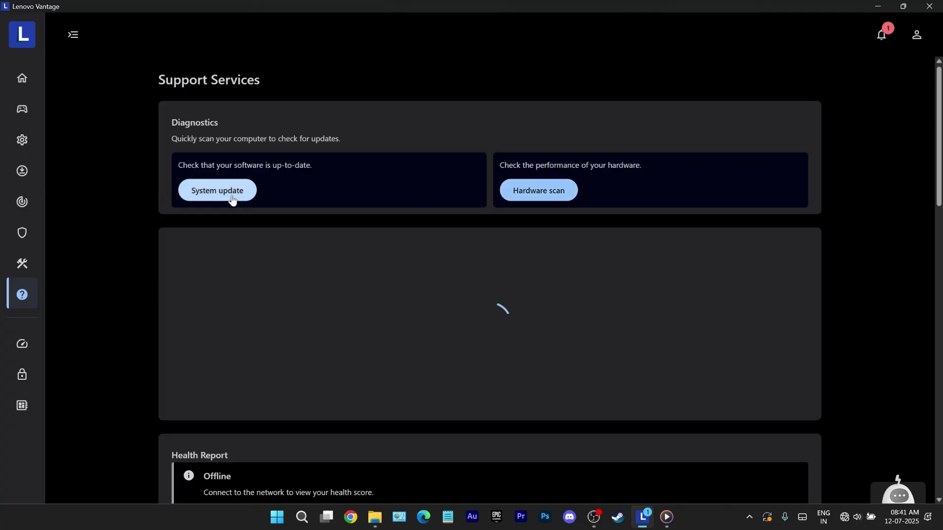
Scroll through the Support Services page
scroll(511, 196, down, 3)
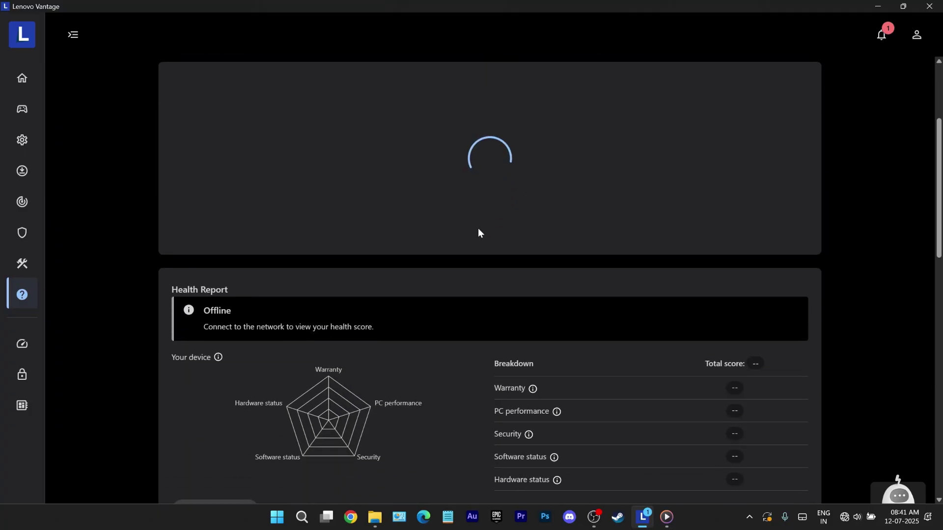
scroll(250, 377, down, 3)
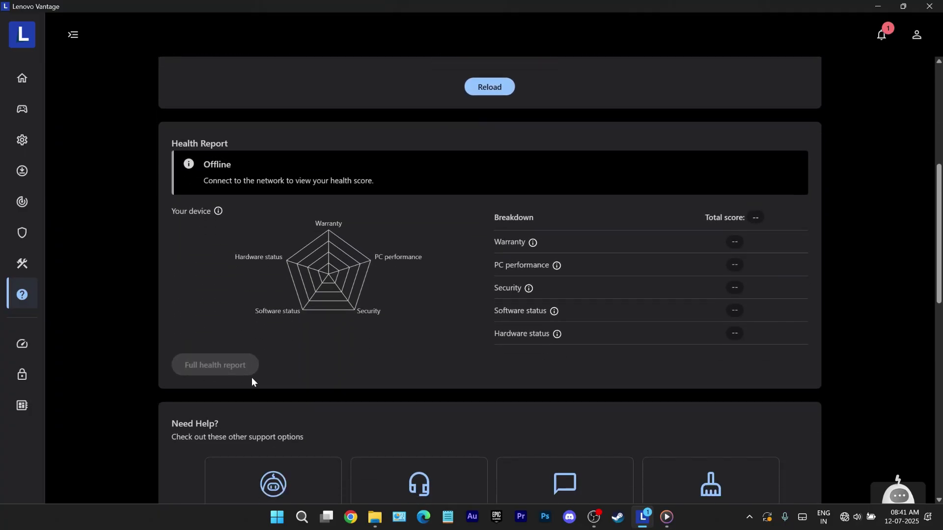
scroll(250, 377, down, 3)
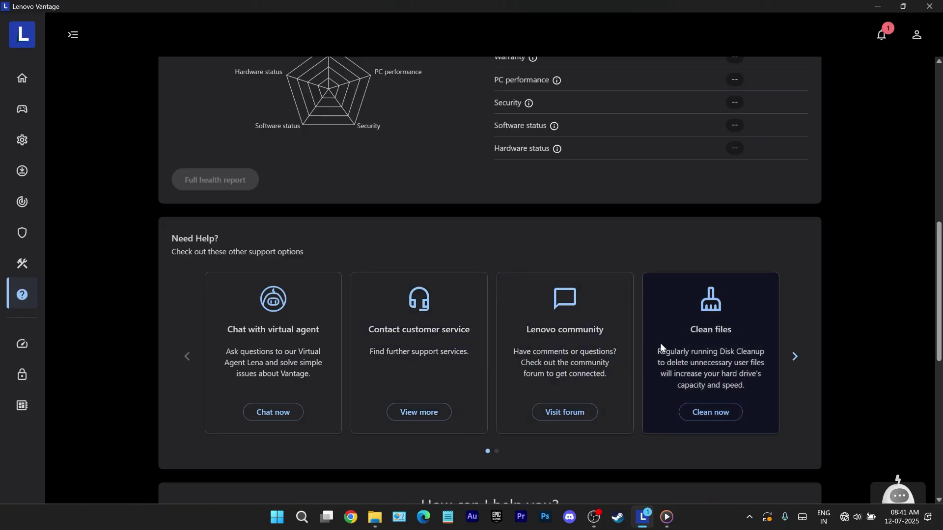
scroll(666, 343, up, 2)
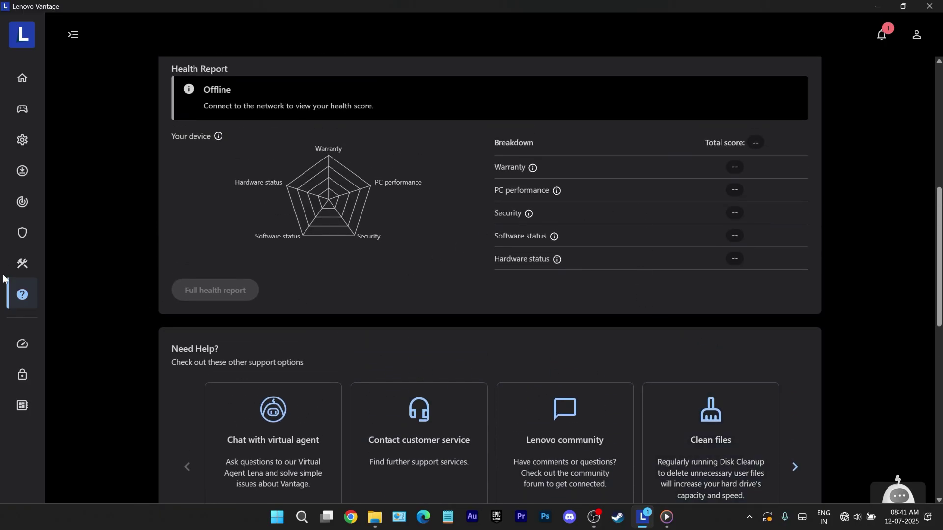
Review the Smart Performance page, then the Smart Lock locate and remote lock features
click(21, 346)
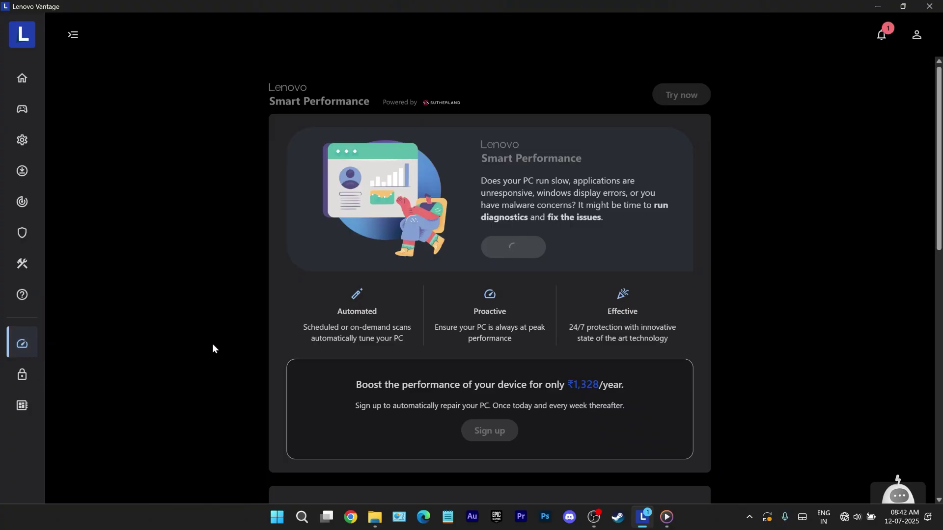
scroll(437, 245, down, 5)
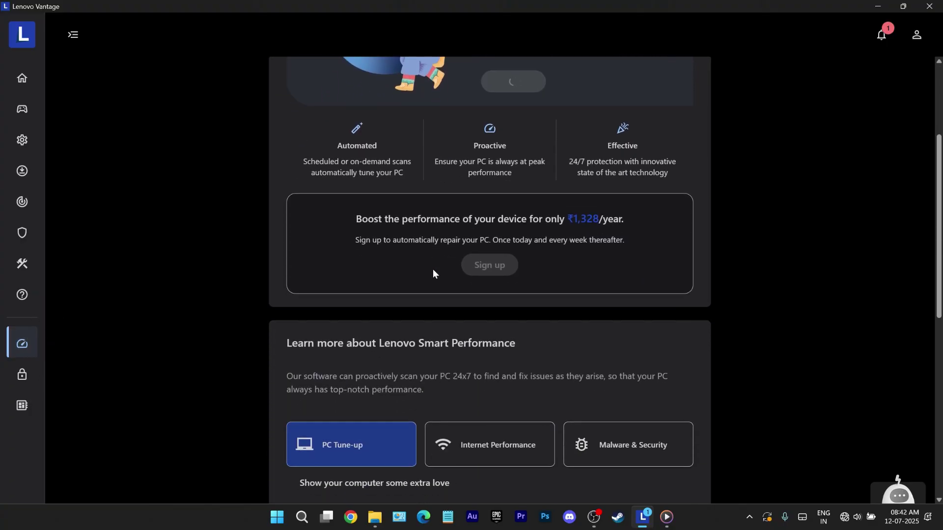
click(22, 373)
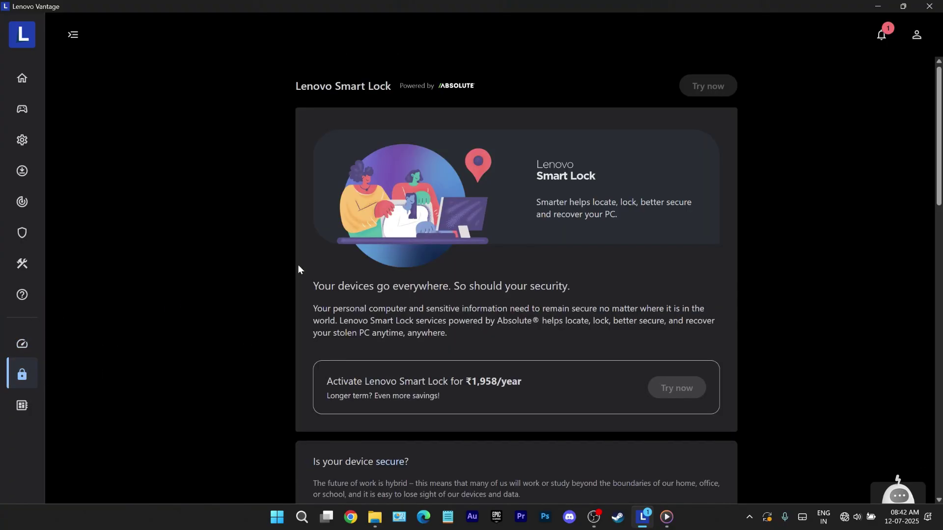
scroll(344, 253, down, 3)
scroll(391, 249, down, 6)
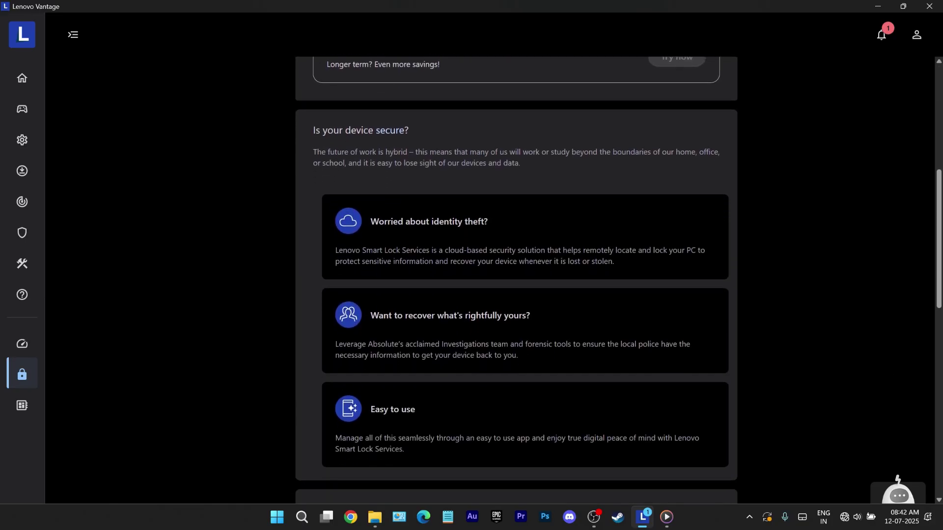
Open the Genuine Lenovo Parts lookup and scroll its Find Parts overlay
click(21, 407)
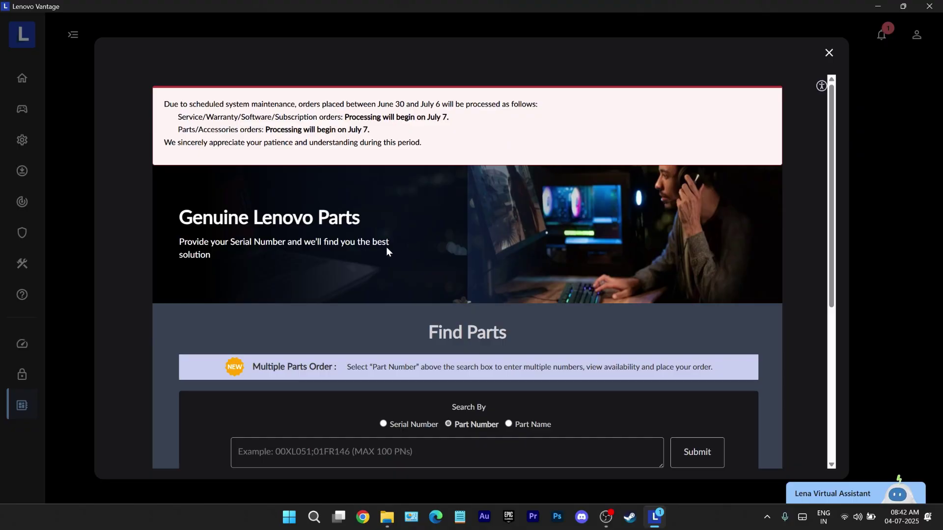
scroll(239, 358, down, 5)
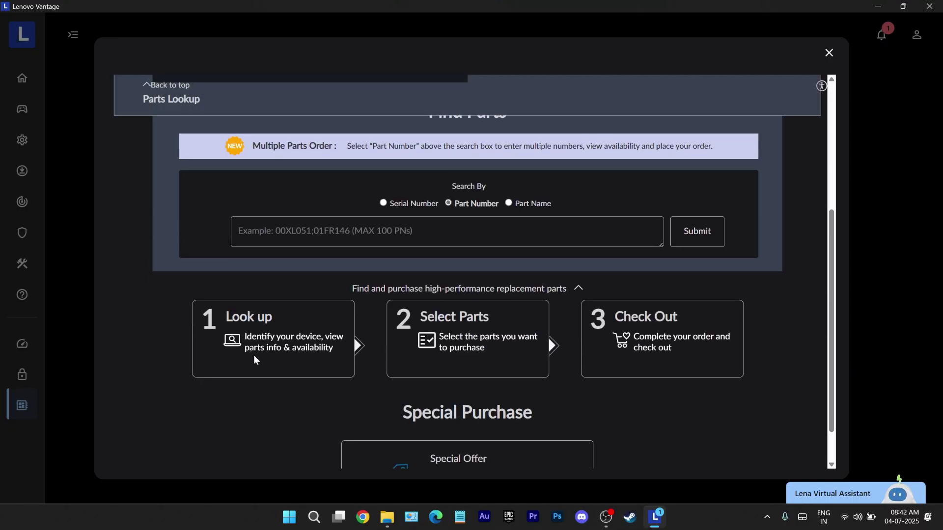